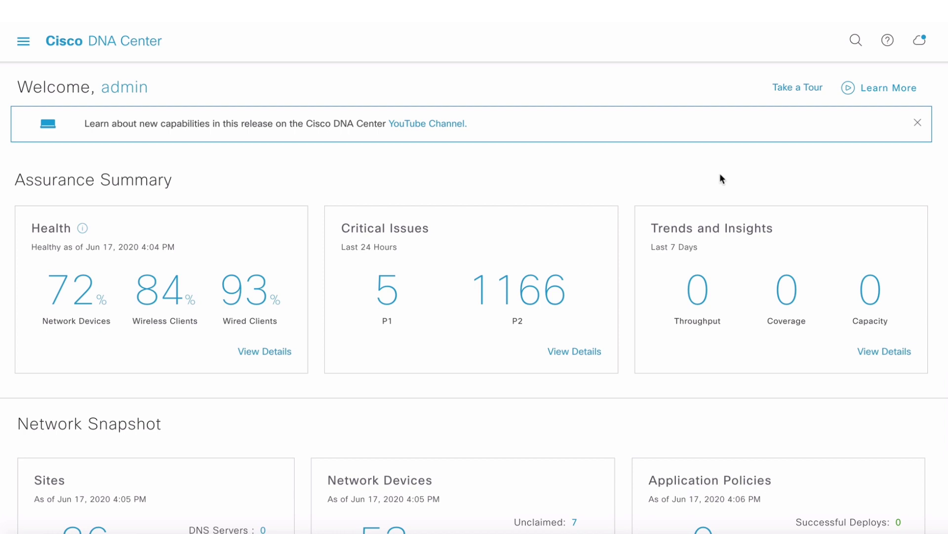
Check the installed package versions in the product's About information, noting the Application Policy package, and close it.
click(886, 43)
click(831, 89)
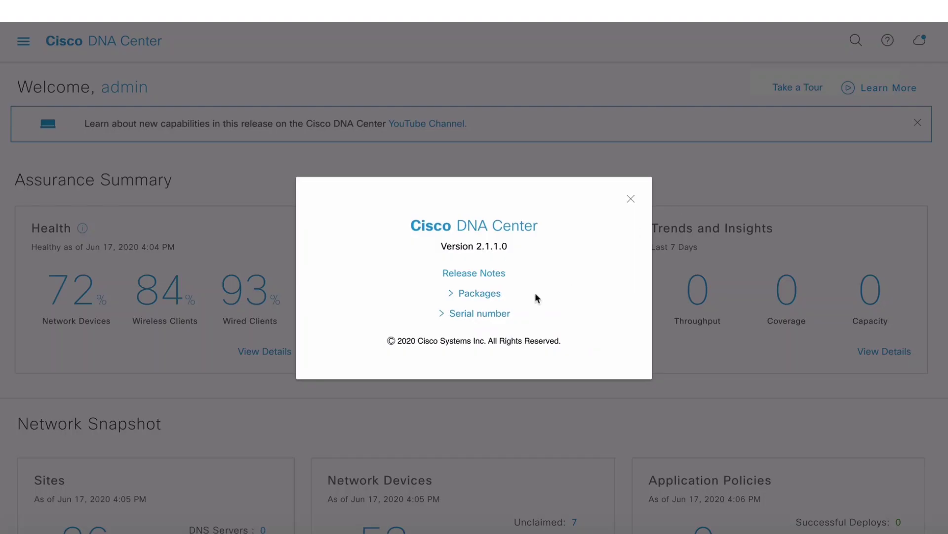
click(454, 294)
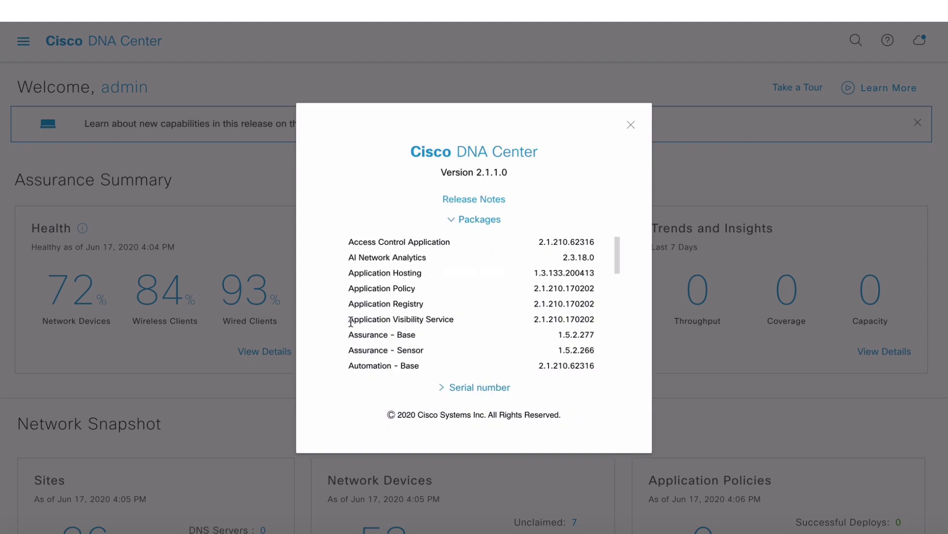
drag(349, 319, 417, 289)
click(456, 316)
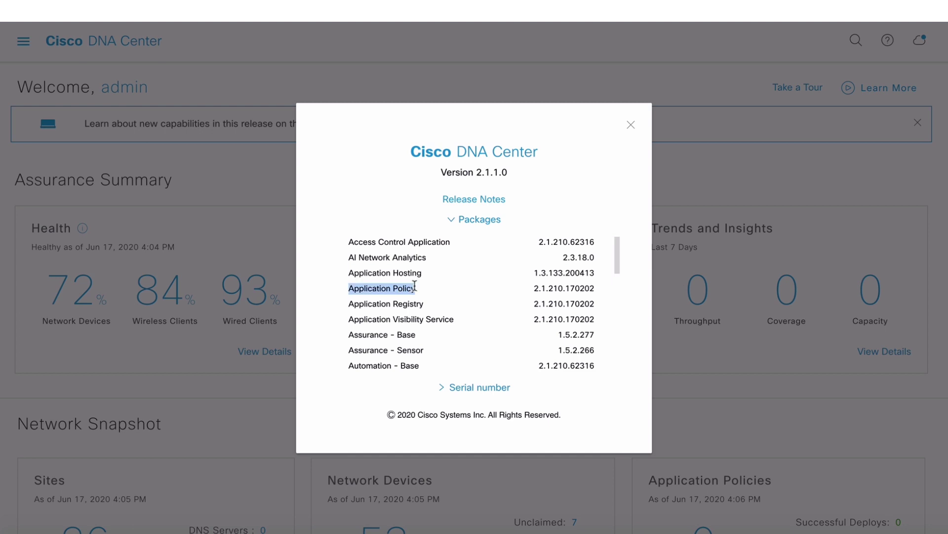
click(631, 124)
Open the Application Visibility service from the Service Catalog under Provision.
click(25, 47)
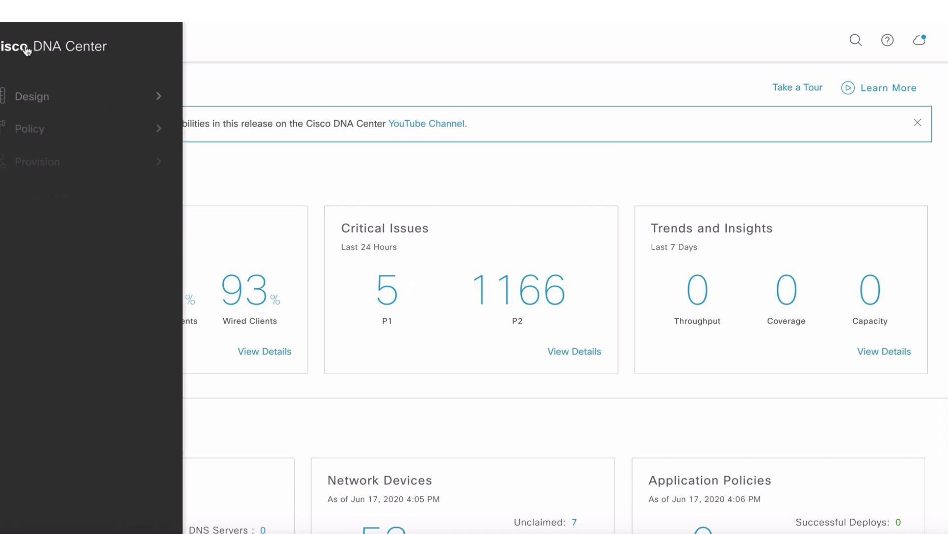
click(72, 163)
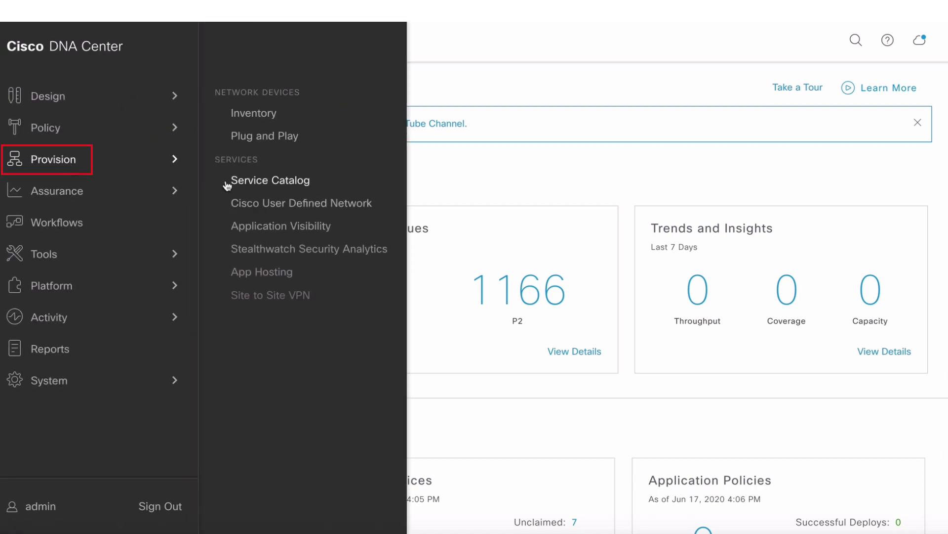
click(251, 182)
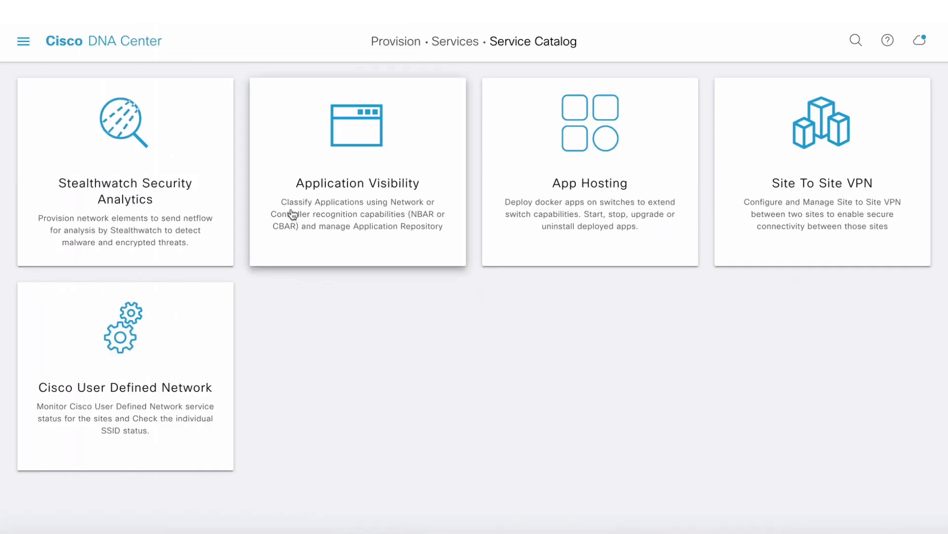
click(404, 170)
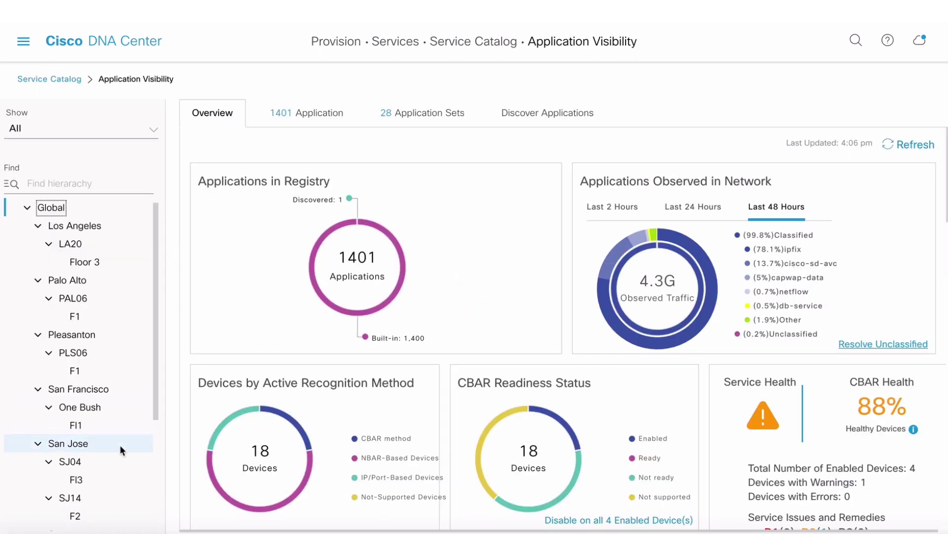
Select the devices C9300_PLS.cisco.com and C9300_SF13 in the Site Devices table of the Application Visibility overview.
mouse_move(283, 405)
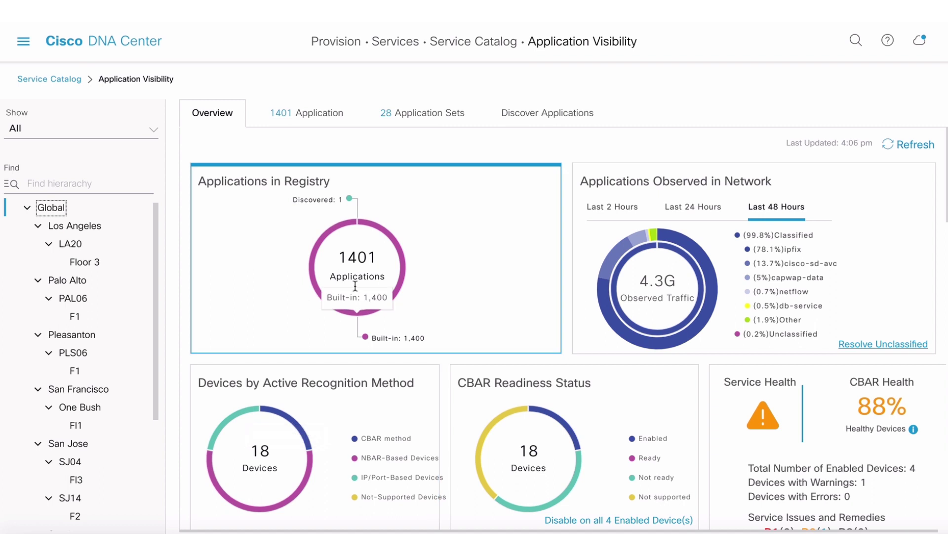
scroll(333, 324, down, 3)
scroll(335, 323, down, 15)
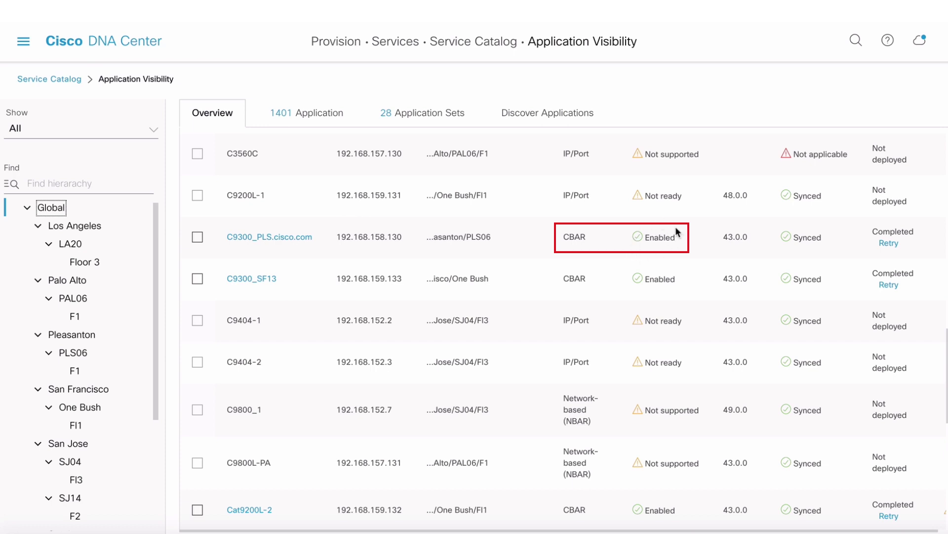
click(197, 237)
click(198, 279)
Review the available CBAR actions and the deployment and service health status of the site devices.
scroll(233, 244, up, 5)
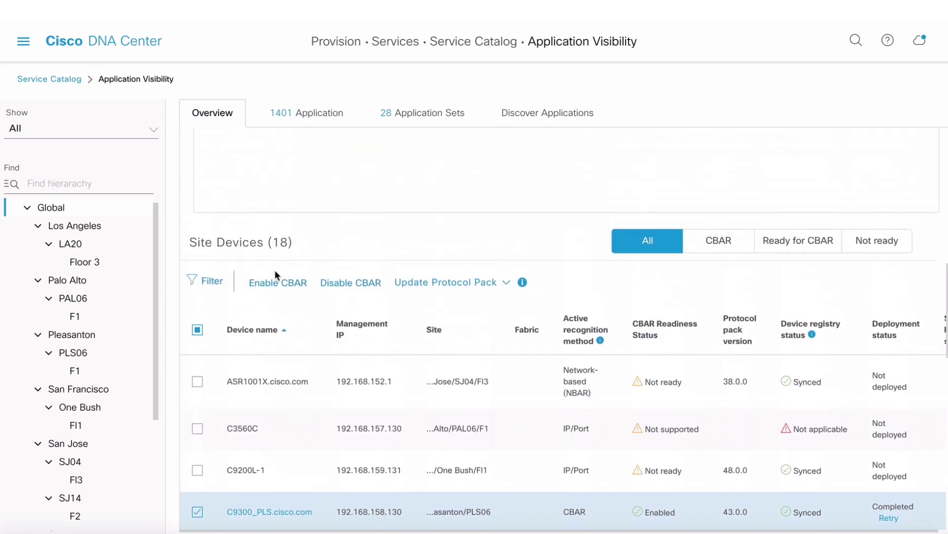
scroll(316, 381, down, 7)
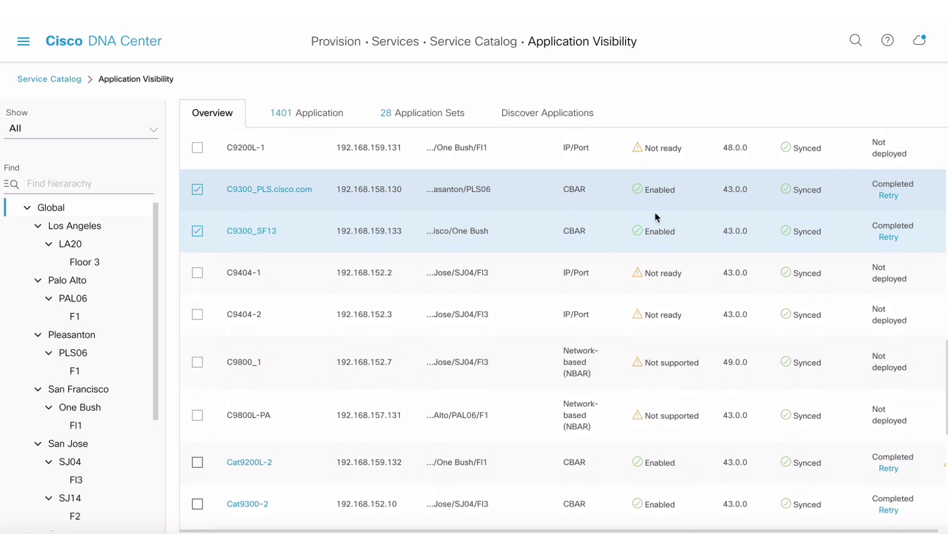
scroll(661, 212, right, 5)
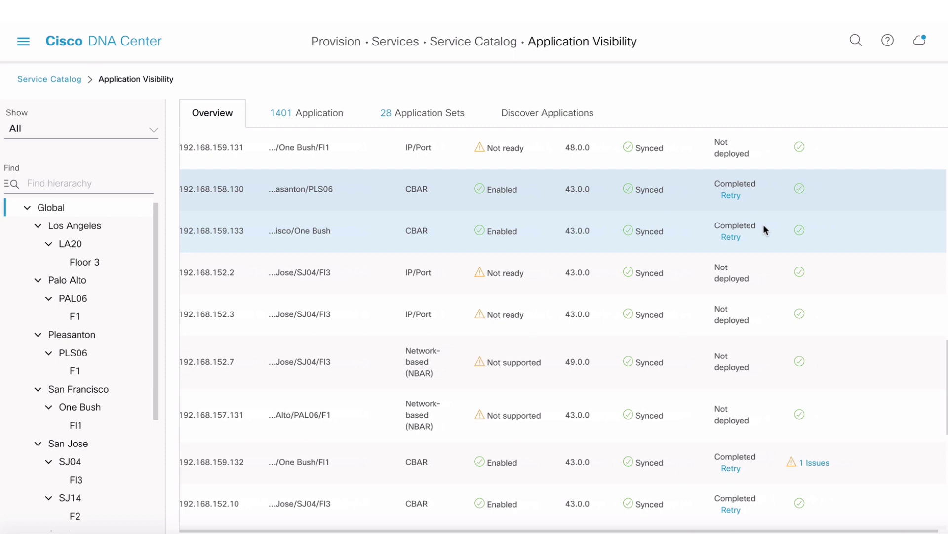
scroll(656, 239, up, 4)
Examine the reasons behind the Not supported and Not ready CBAR readiness statuses of the site devices.
scroll(534, 247, down, 3)
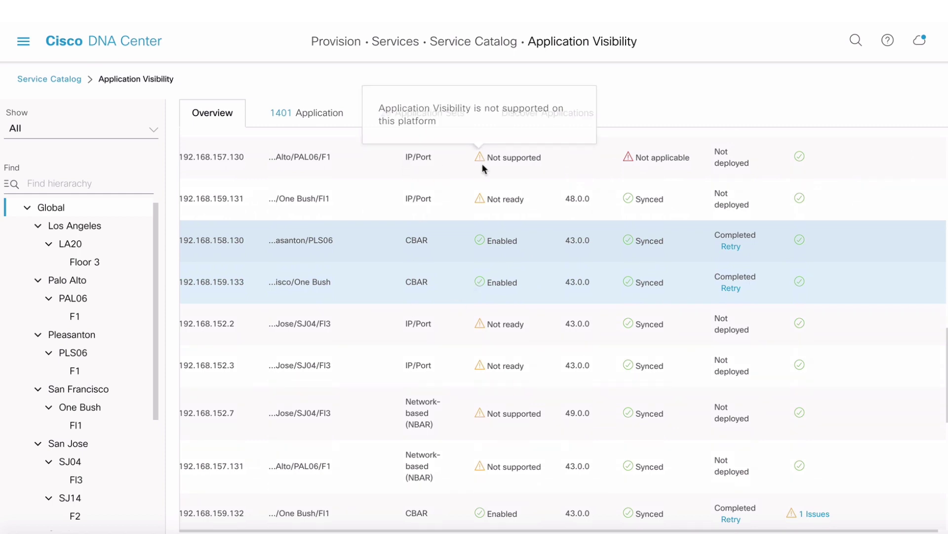
mouse_move(478, 199)
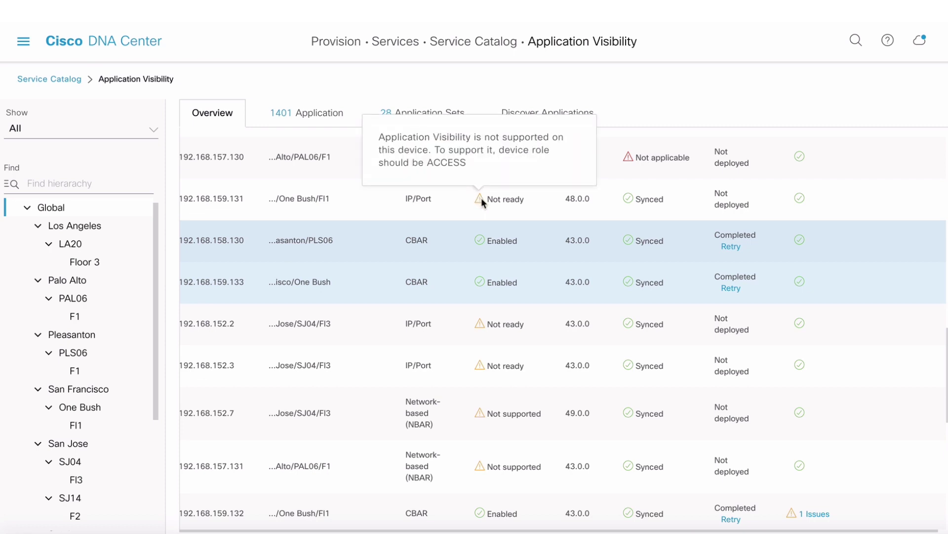
mouse_move(483, 403)
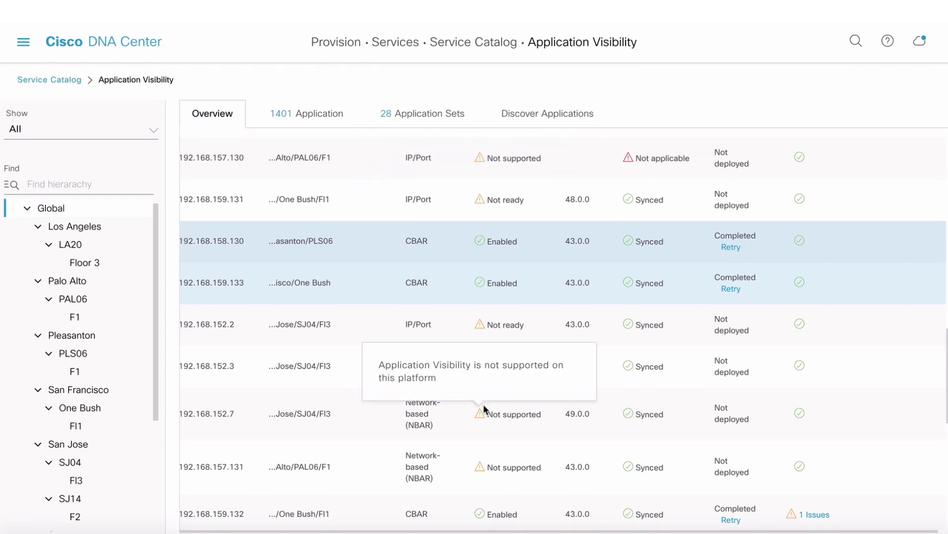
mouse_move(478, 157)
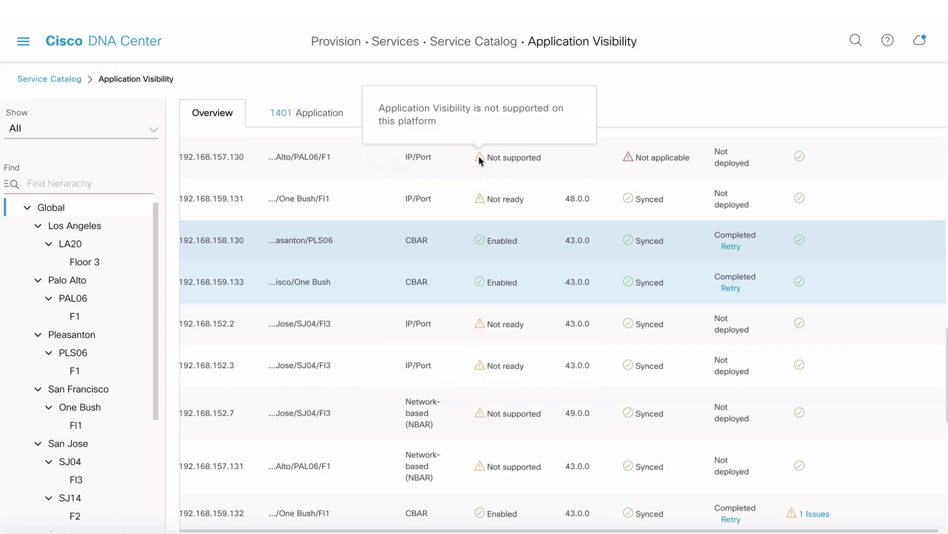
scroll(470, 319, down, 4)
scroll(470, 319, up, 5)
scroll(470, 319, up, 5)
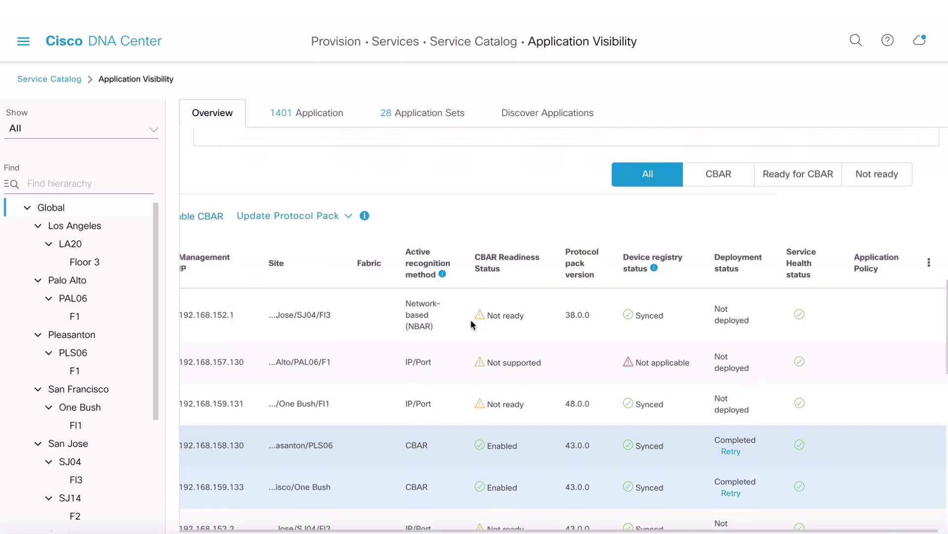
scroll(470, 319, down, 4)
mouse_move(479, 299)
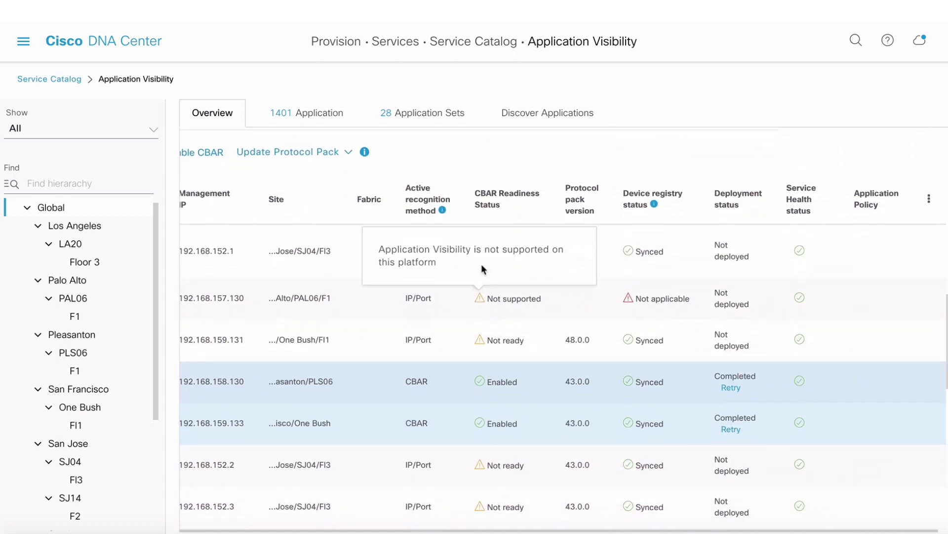
mouse_move(482, 250)
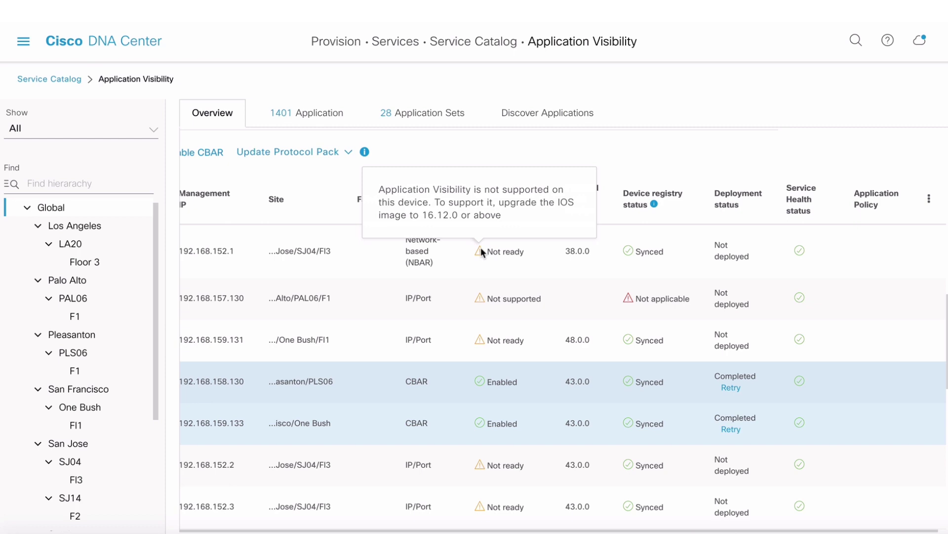
scroll(453, 401, down, 5)
scroll(453, 406, down, 1)
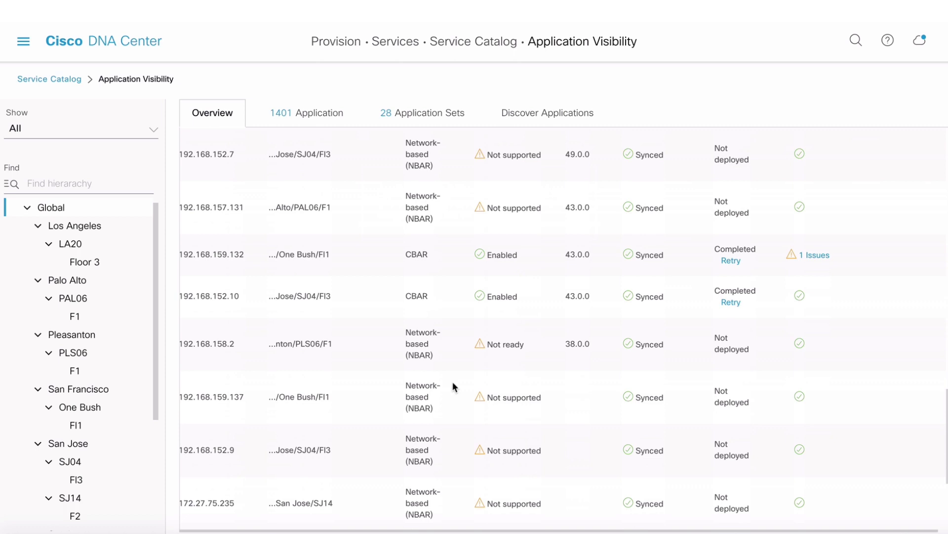
View the outstanding service health issue of Cat9200L-2 in its CBAR Service Status details and close them.
scroll(453, 386, up, 8)
scroll(454, 386, up, 3)
scroll(593, 356, down, 8)
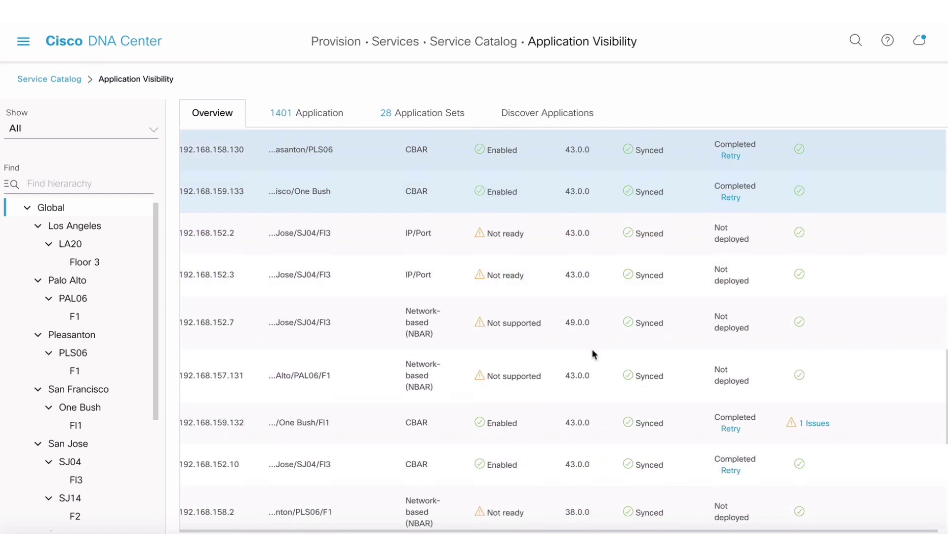
click(818, 424)
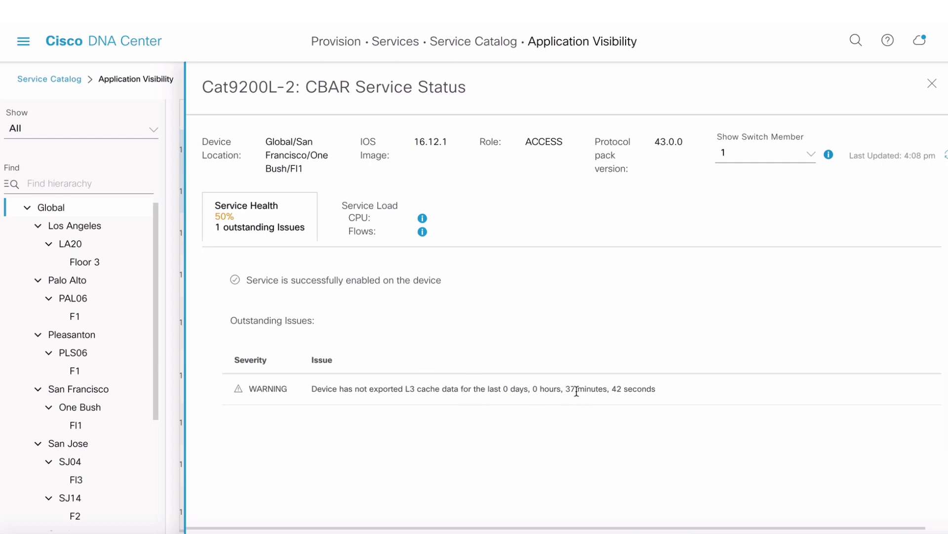
click(933, 86)
Examine the Applications in Registry chart and the unclassified traffic in the Applications Observed in Network chart.
scroll(686, 248, up, 5)
scroll(685, 248, up, 10)
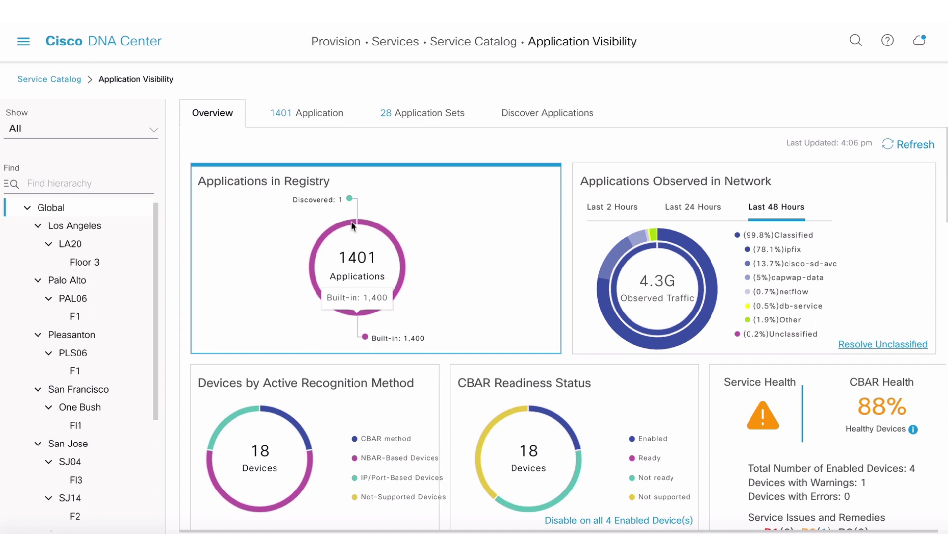
mouse_move(350, 201)
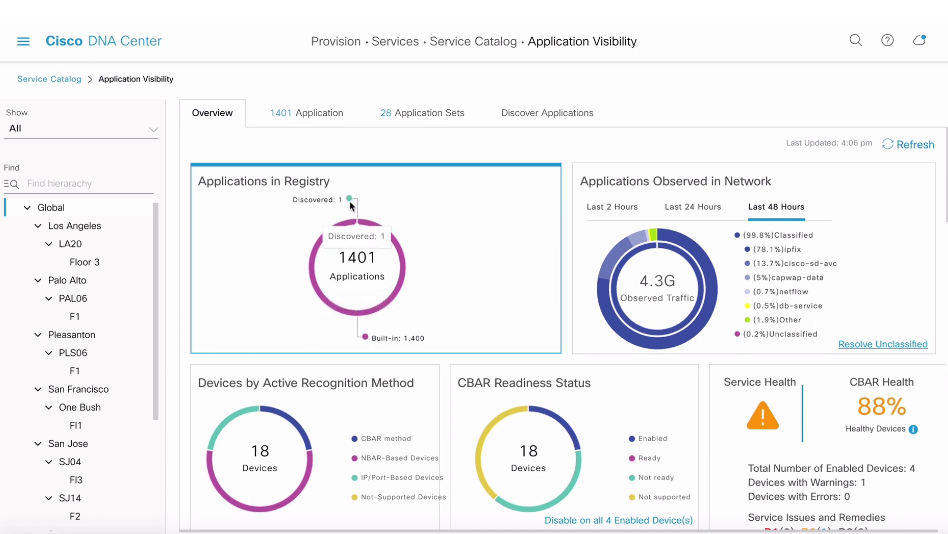
mouse_move(361, 221)
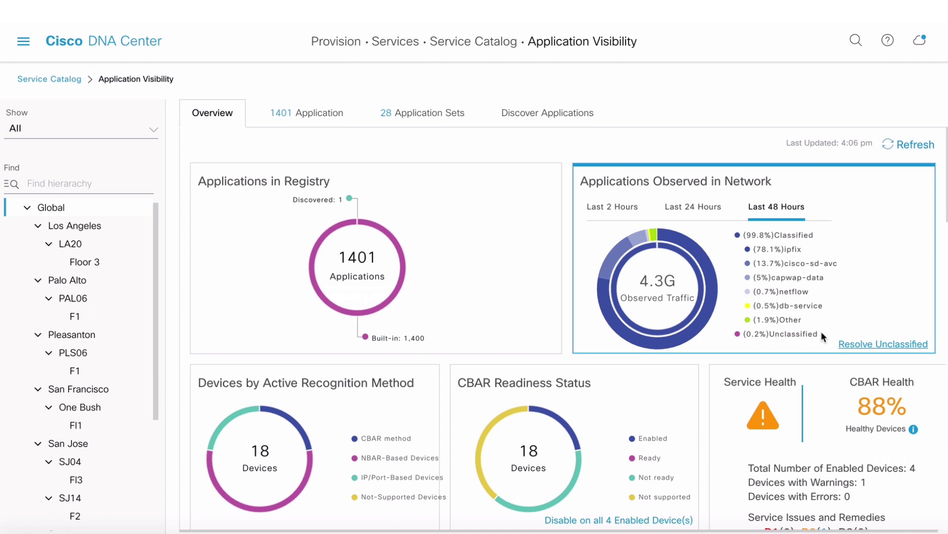
drag(821, 332, 794, 332)
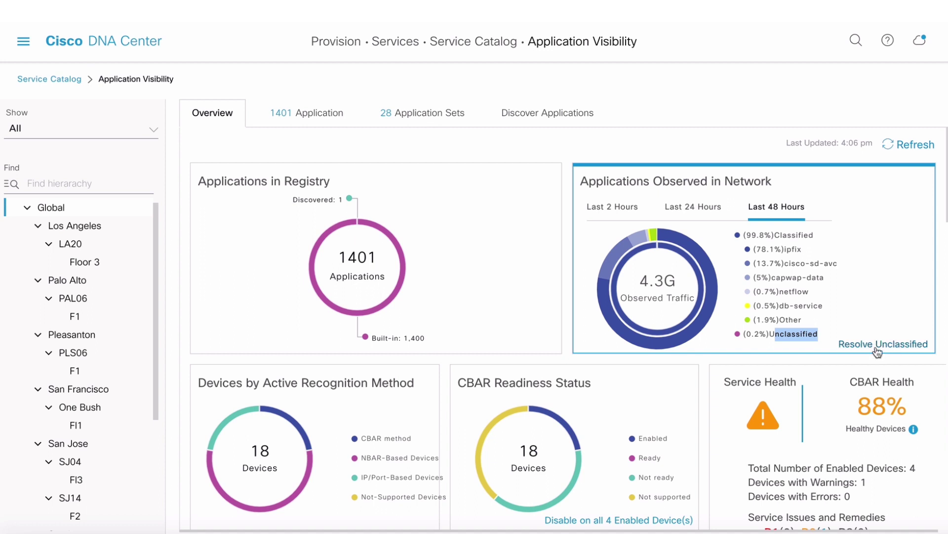
Review the service health summary and the CBAR Health Issues and Remedies on the overview.
scroll(843, 426, down, 1)
scroll(843, 424, down, 4)
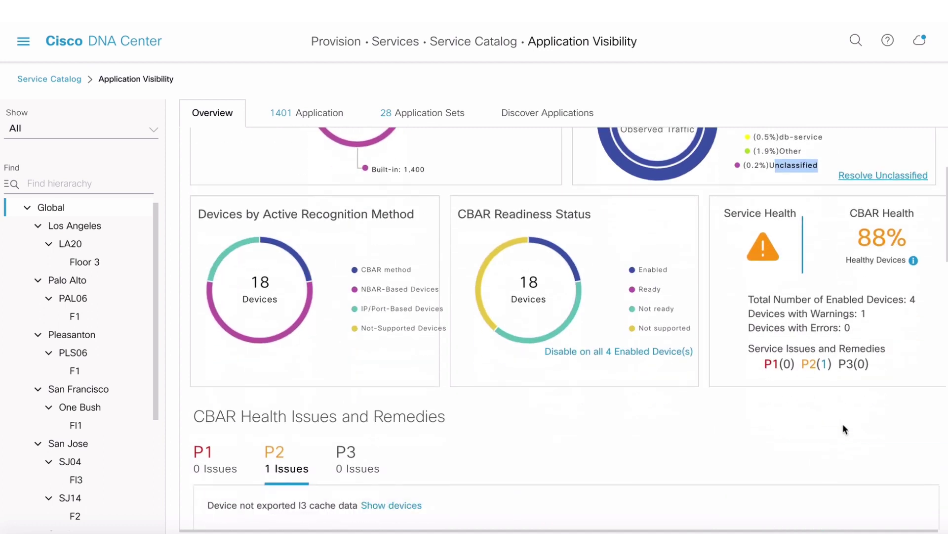
scroll(840, 420, up, 2)
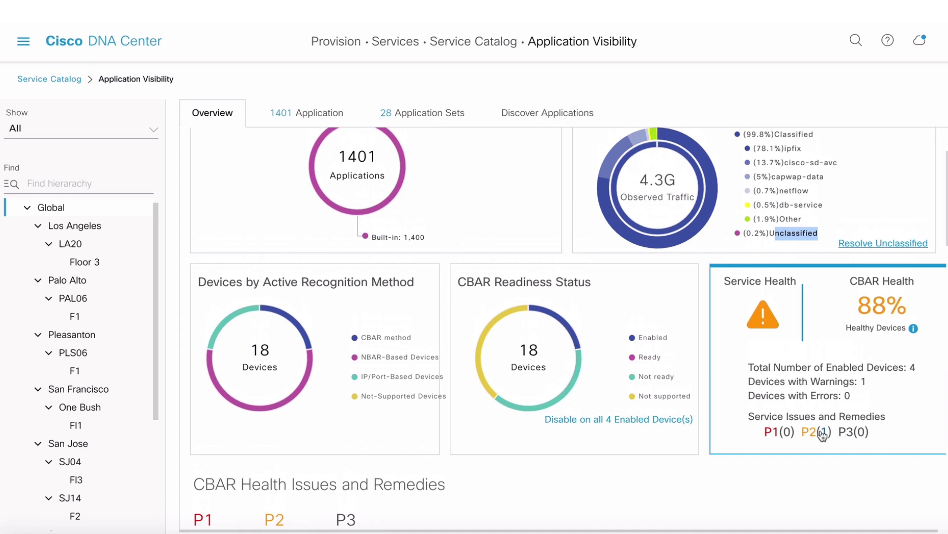
scroll(688, 398, up, 2)
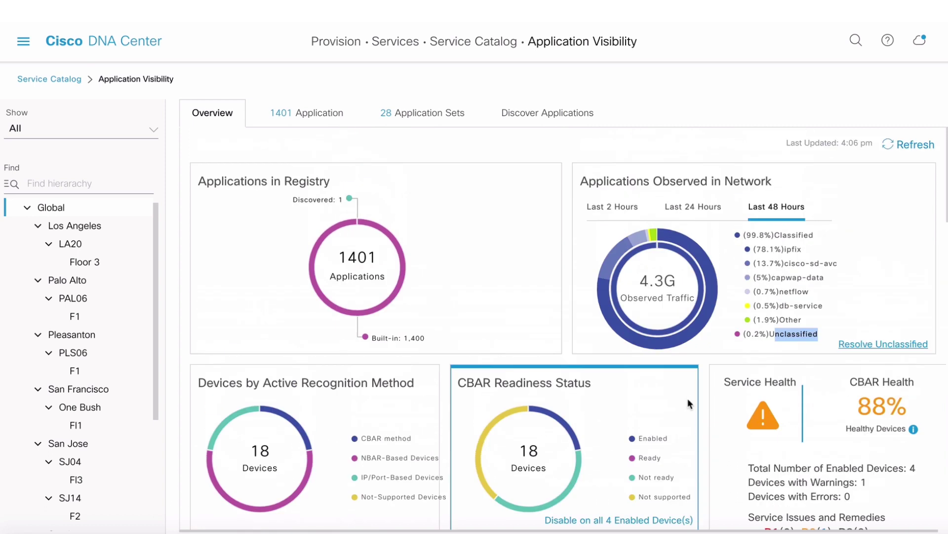
Open the application list and browse the Ops Admin MGMT group under Control, collapsing it again when finished.
click(310, 119)
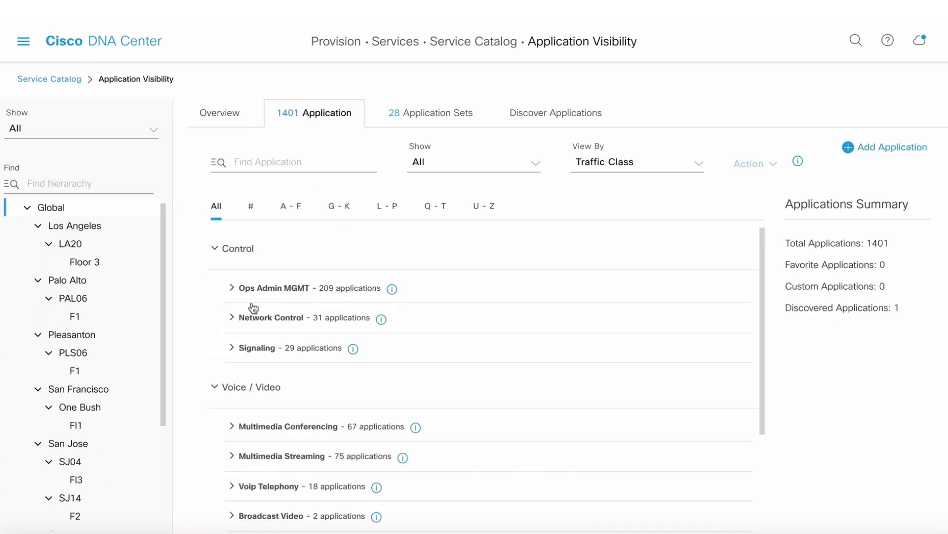
click(233, 290)
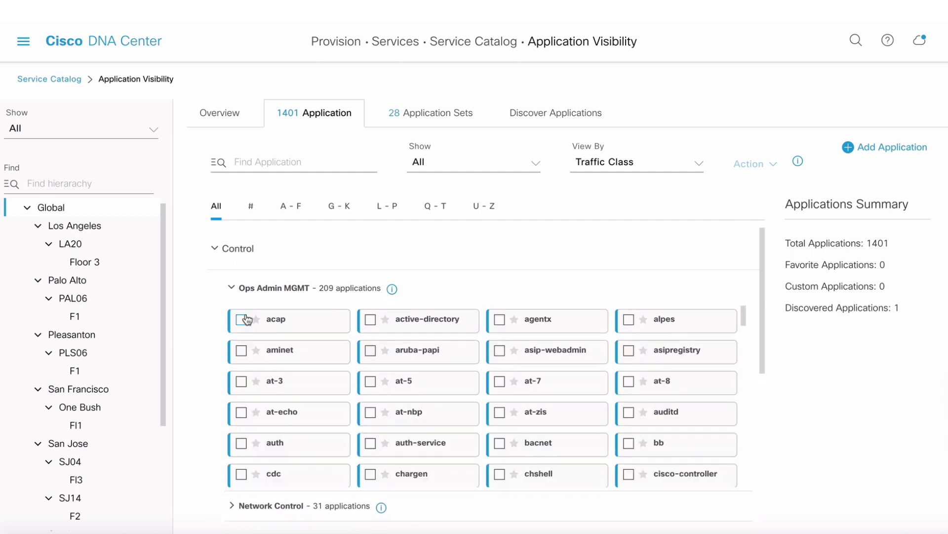
scroll(253, 365, down, 5)
scroll(254, 367, up, 3)
scroll(252, 366, up, 2)
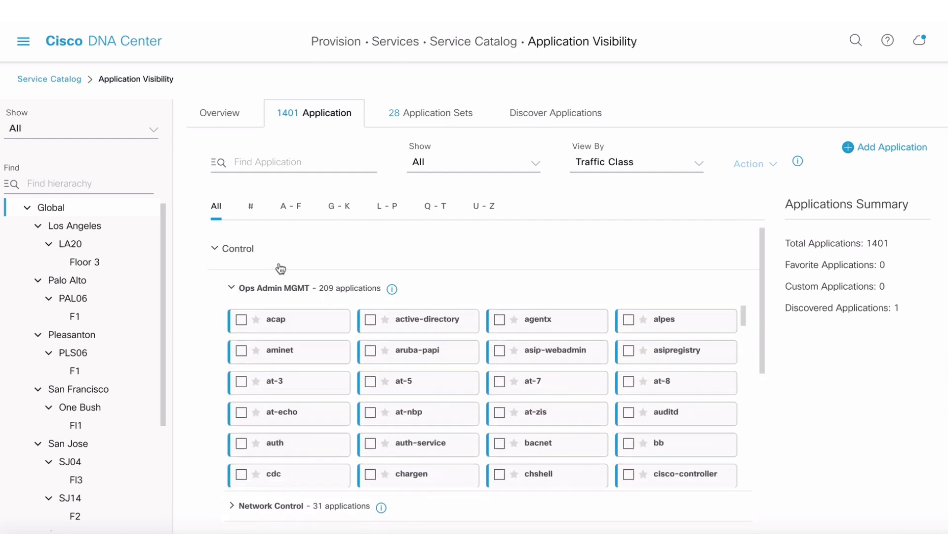
click(231, 288)
Look through the Control and Voice / Video traffic class groups in the application list.
scroll(225, 304, down, 3)
scroll(225, 313, up, 2)
scroll(225, 316, up, 1)
scroll(227, 430, down, 3)
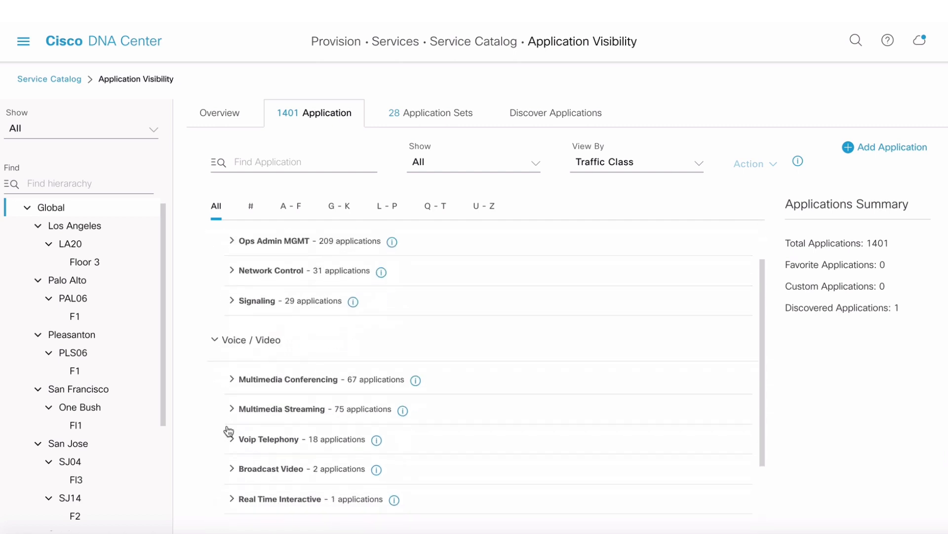
scroll(228, 430, up, 3)
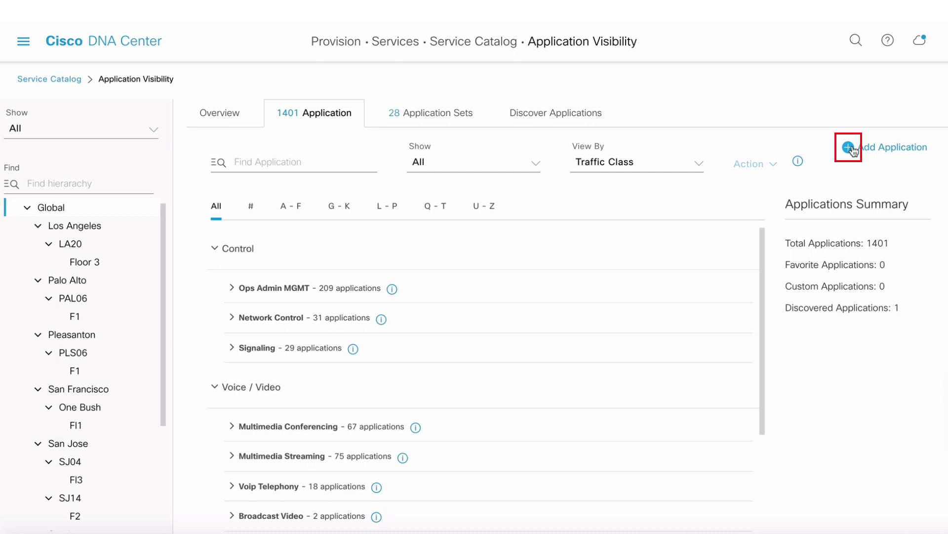
Open the list of application sets in Application Visibility.
click(413, 119)
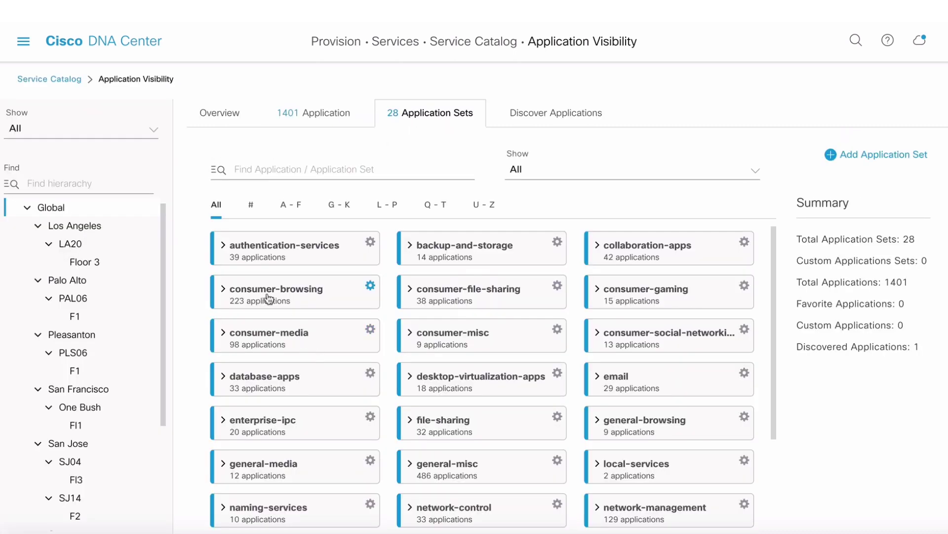
Expand the authentication-services application set and browse its applications, viewing the port details of gss-http.
click(224, 247)
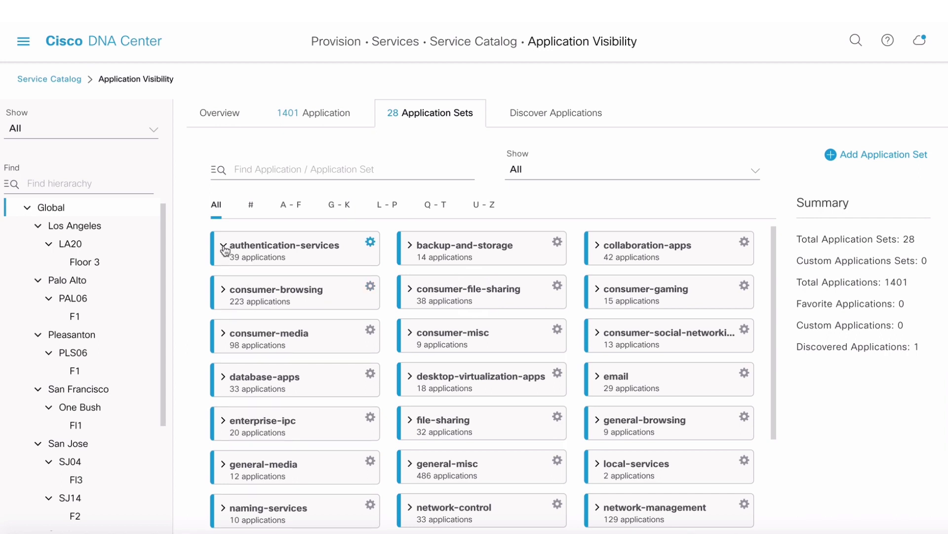
scroll(271, 324, down, 3)
mouse_move(267, 319)
scroll(268, 318, down, 5)
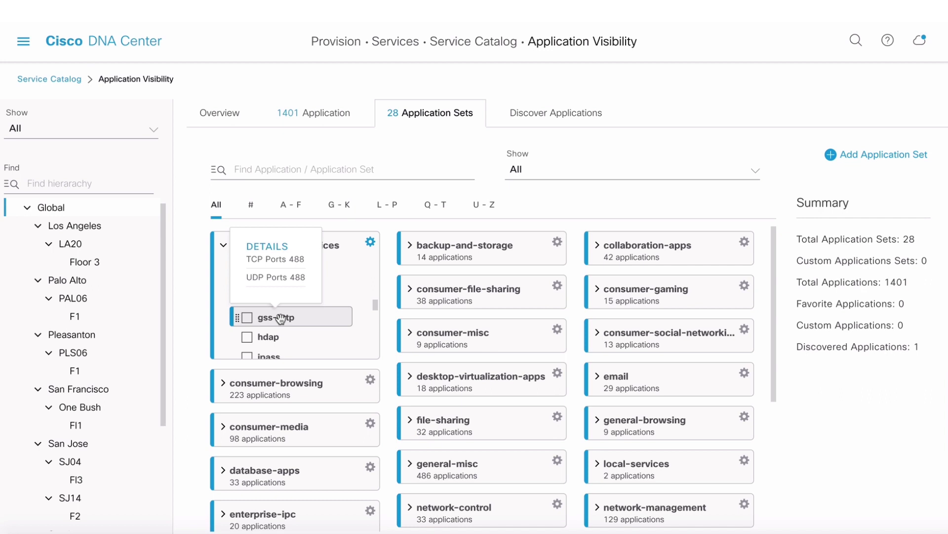
Open Discover Applications and examine the Infoblox DNS Server connector settings, including the record types offered for inspection.
click(554, 113)
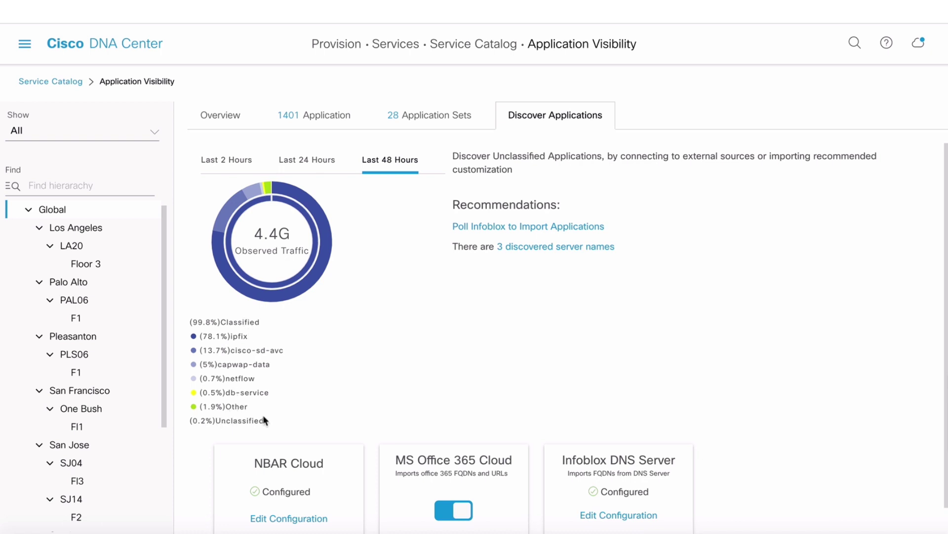
scroll(365, 378, down, 1)
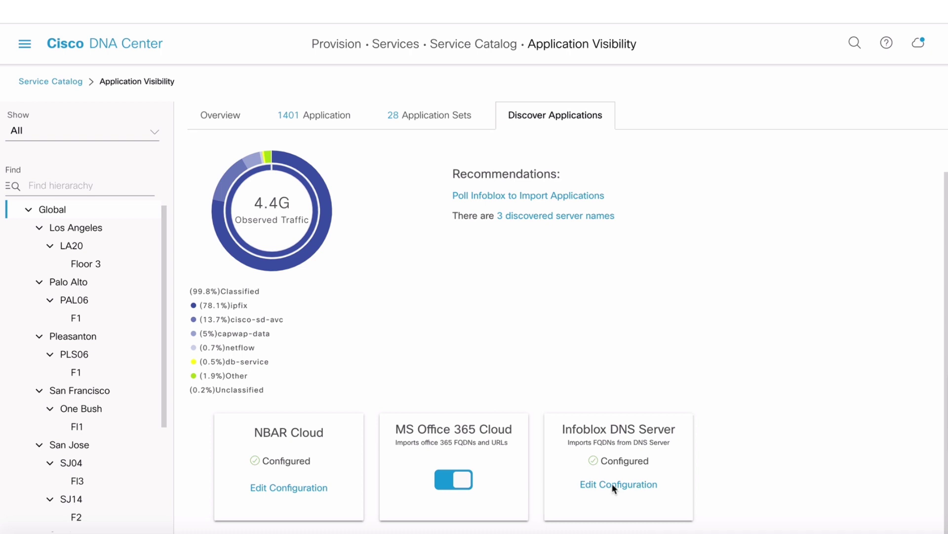
click(597, 485)
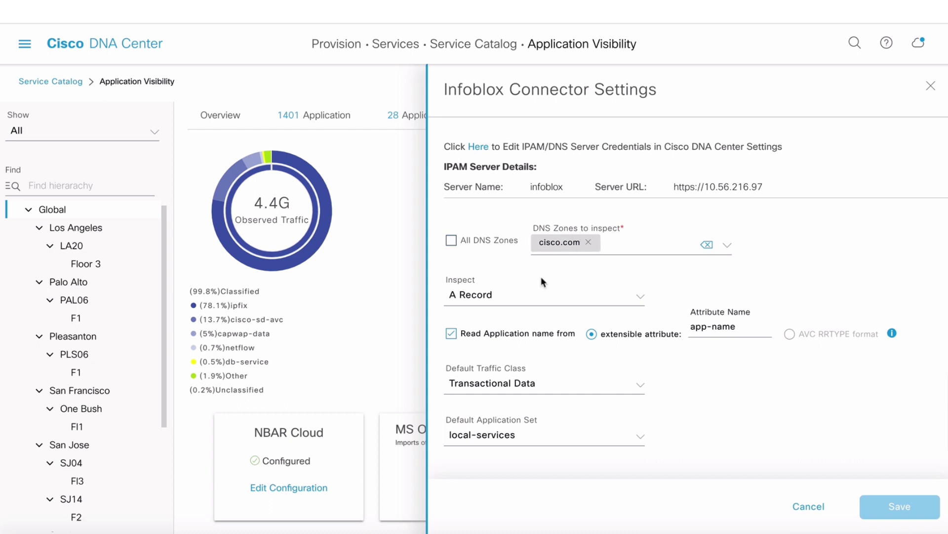
click(492, 297)
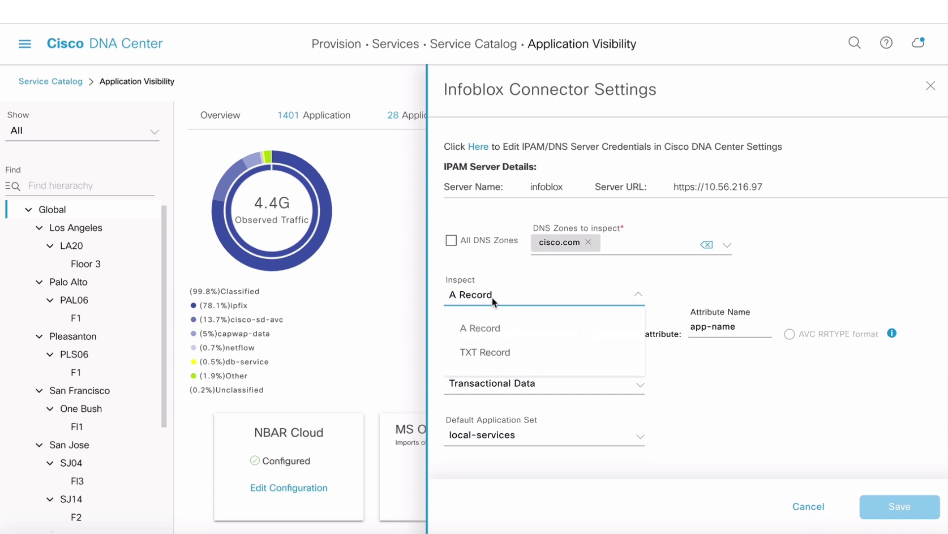
click(744, 390)
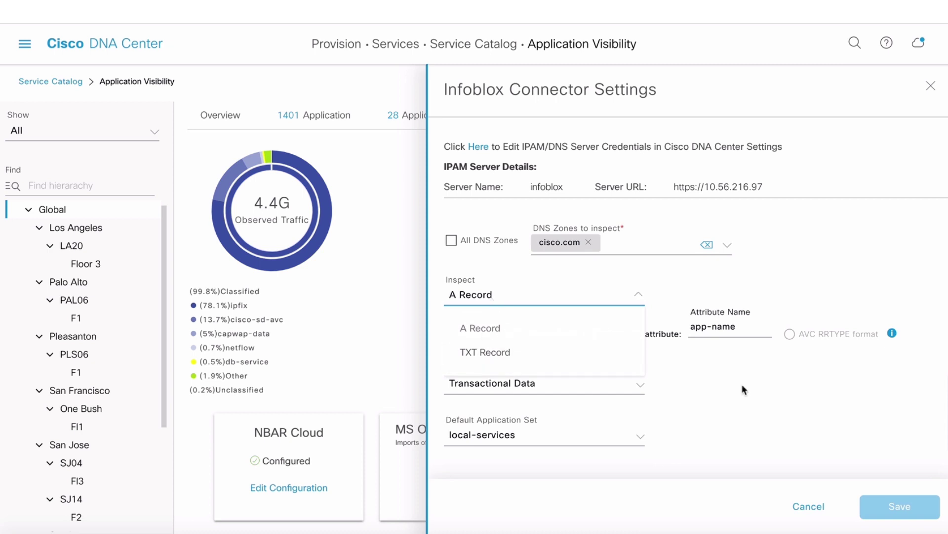
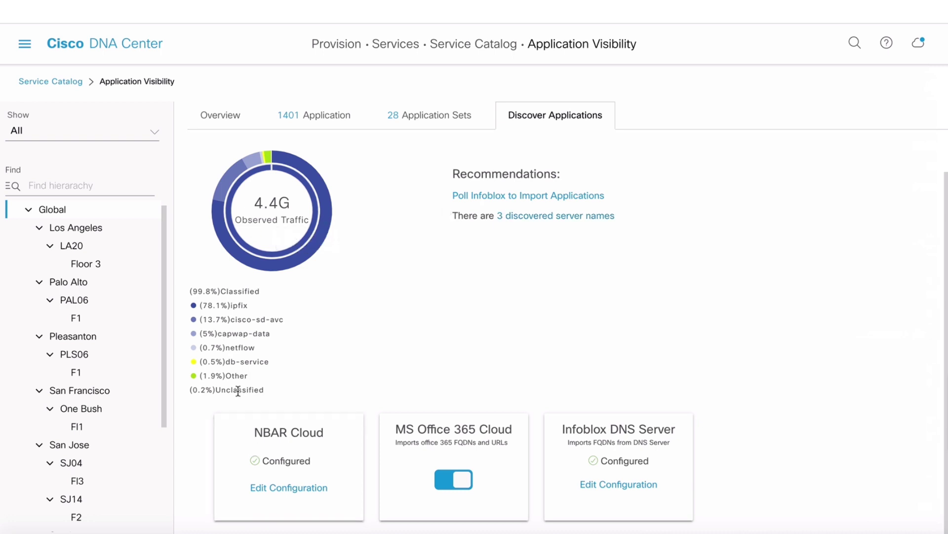
Review the discovered server names that are not classified, closing the list when finished.
click(552, 218)
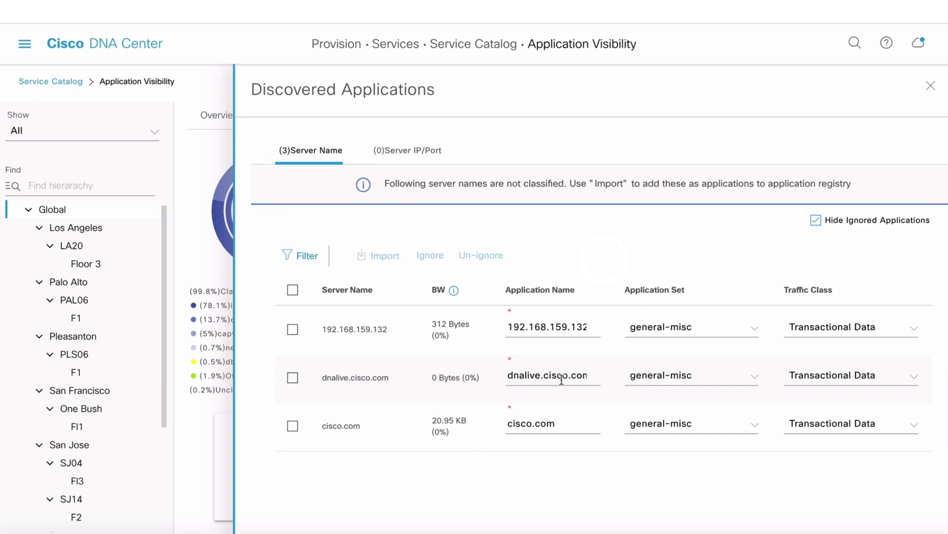
click(931, 88)
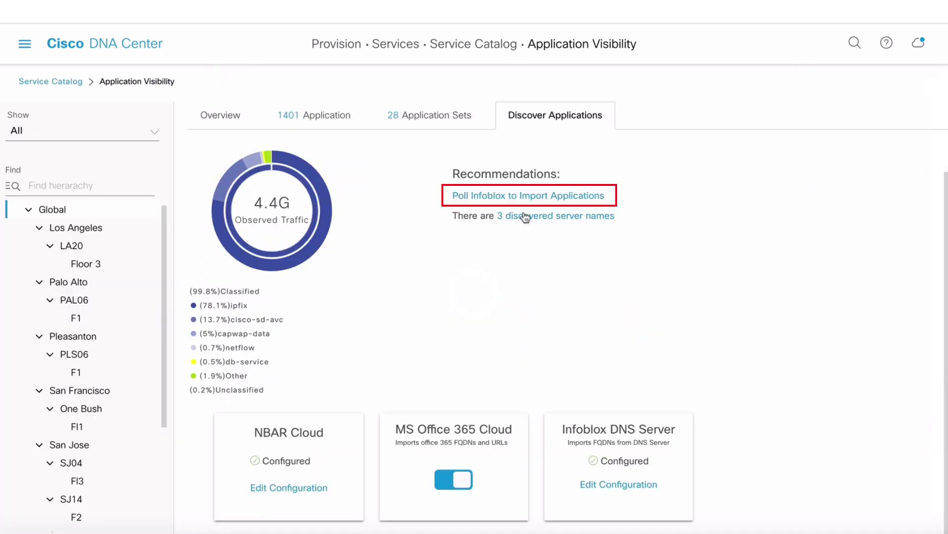
Poll Infoblox for applications and rename the application for server toolbox.cisco.com as toolbox1.cisco.com.
click(516, 193)
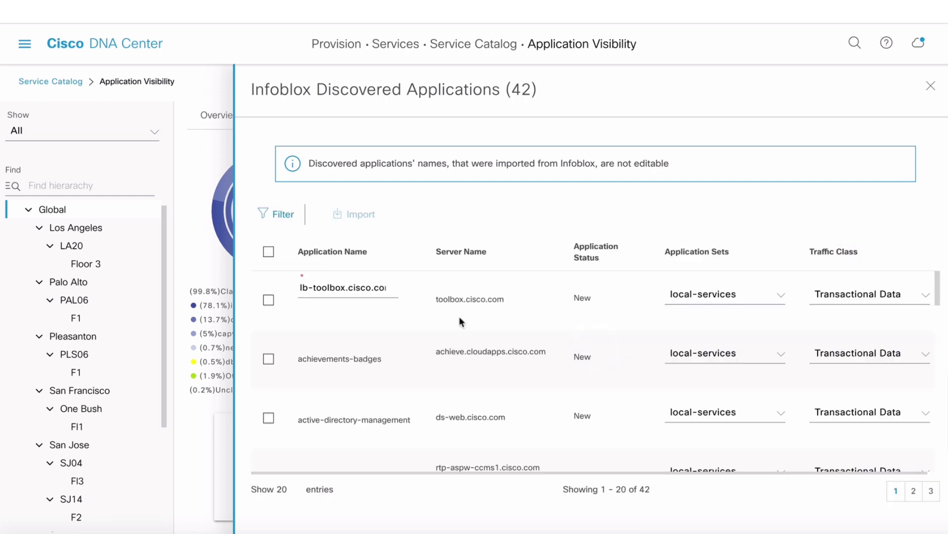
scroll(458, 321, down, 1)
scroll(451, 382, up, 1)
click(300, 289)
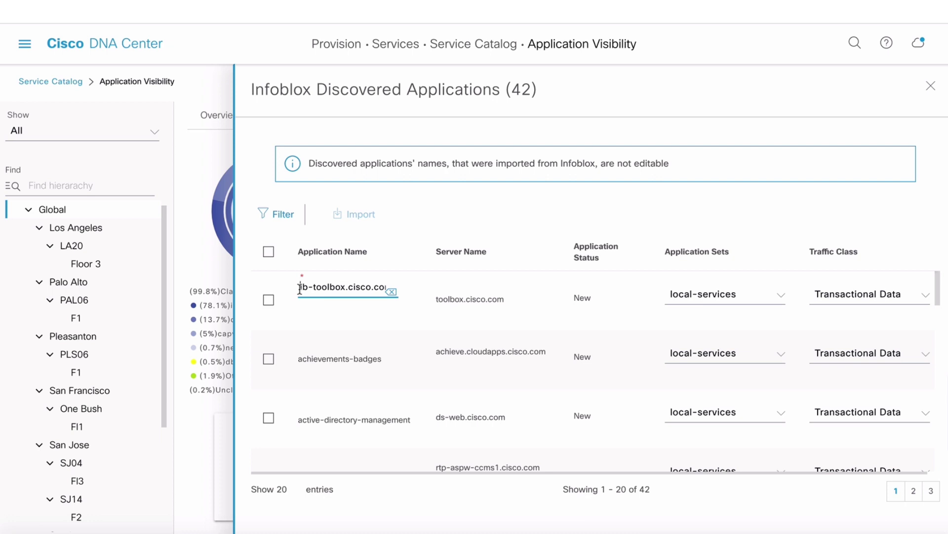
mouse_move(310, 289)
mouse_down()
mouse_move(324, 289)
mouse_move(314, 289)
mouse_up()
key(BackSpace)
click(331, 289)
text(1)
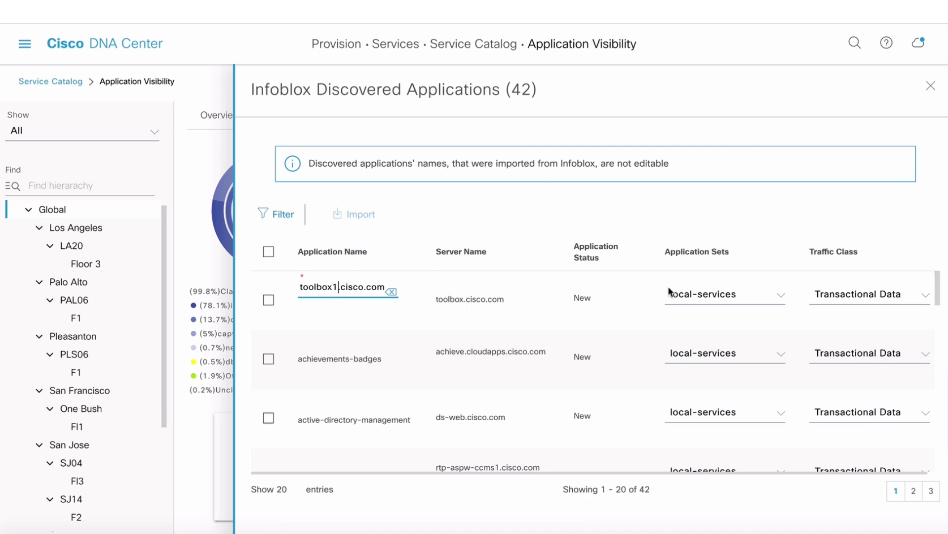
Import toolbox1.cisco.com with application set general-media and traffic class Bulk Data, and close the Infoblox list.
click(269, 300)
click(735, 296)
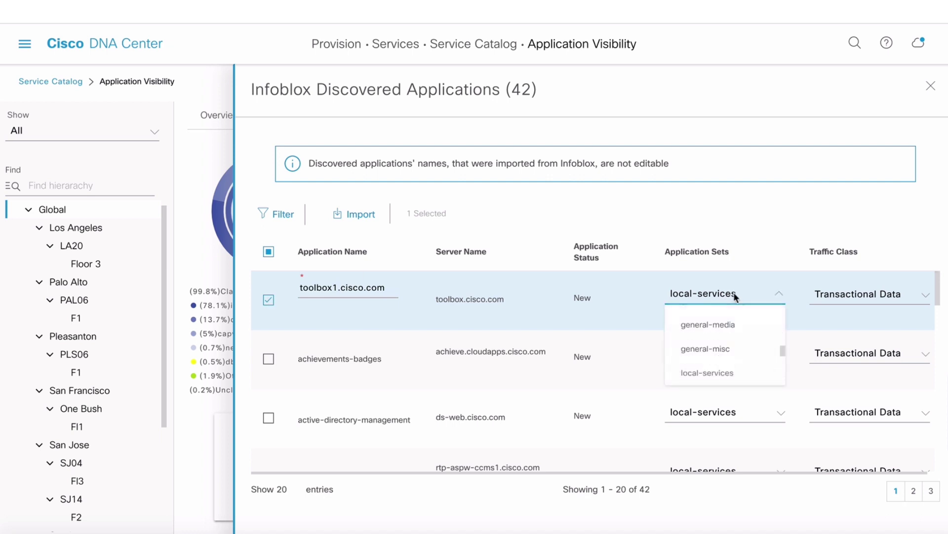
click(730, 329)
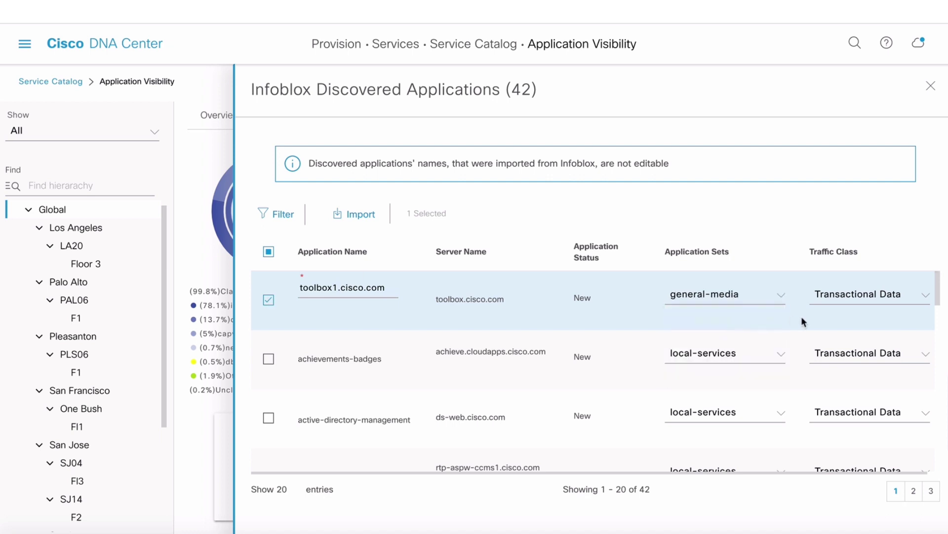
click(851, 296)
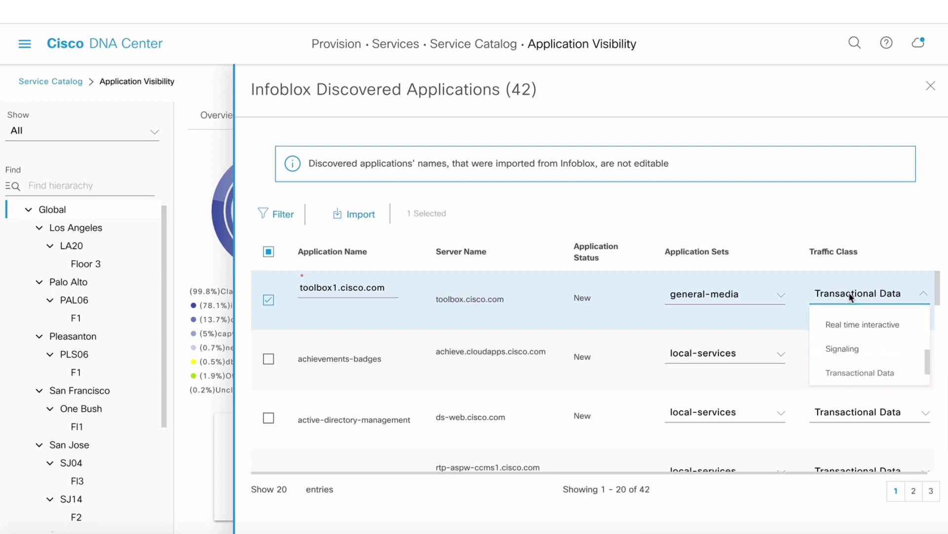
scroll(848, 346, up, 2)
scroll(848, 347, up, 2)
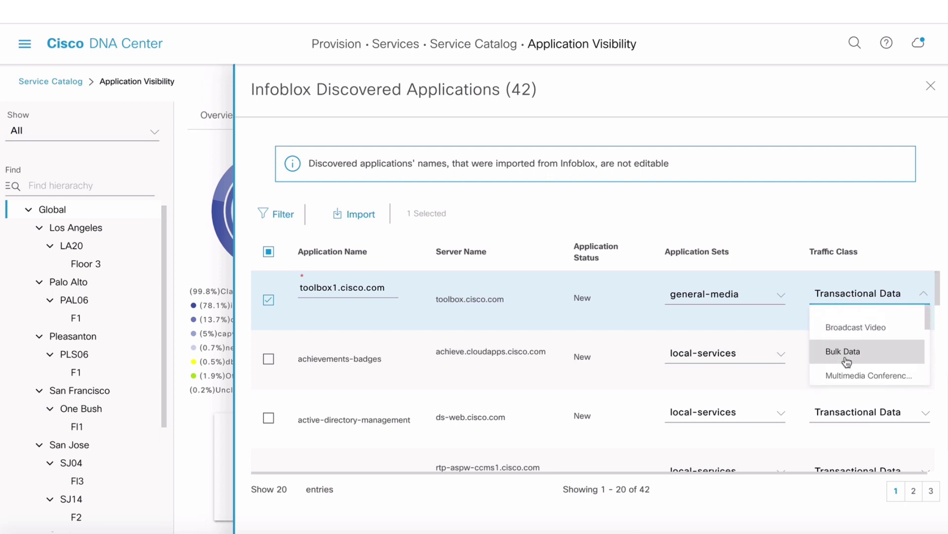
click(846, 352)
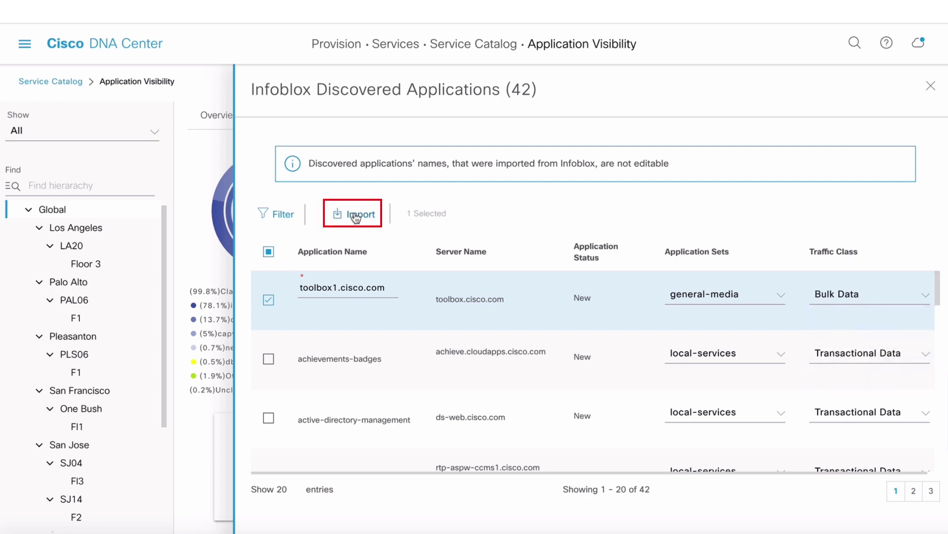
click(354, 214)
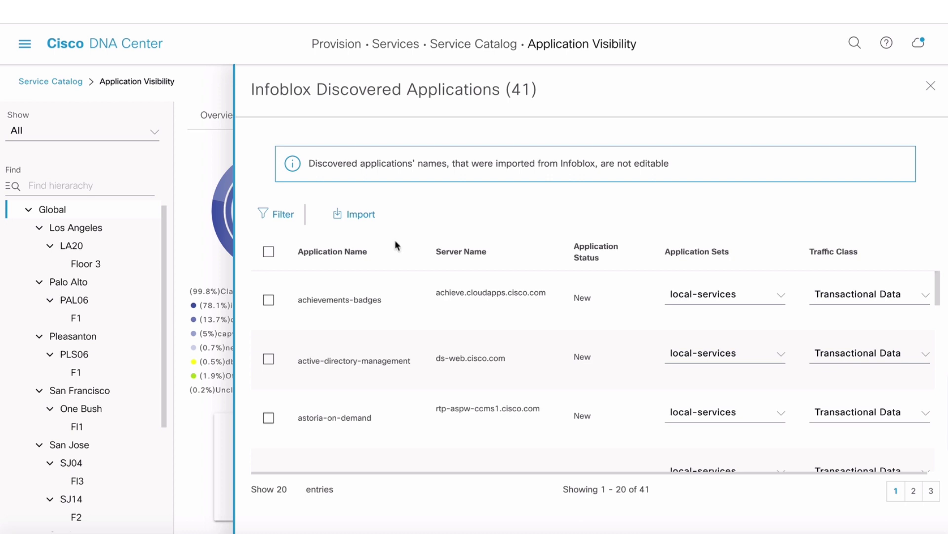
click(932, 88)
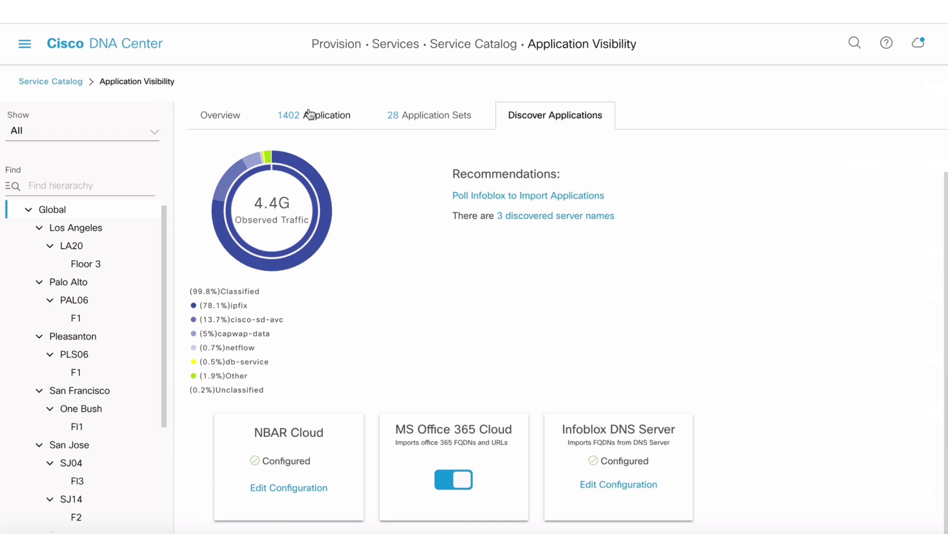
Check the application list and the Applications in Registry chart on the overview, and open the applications from the chart's discovered segment.
click(321, 120)
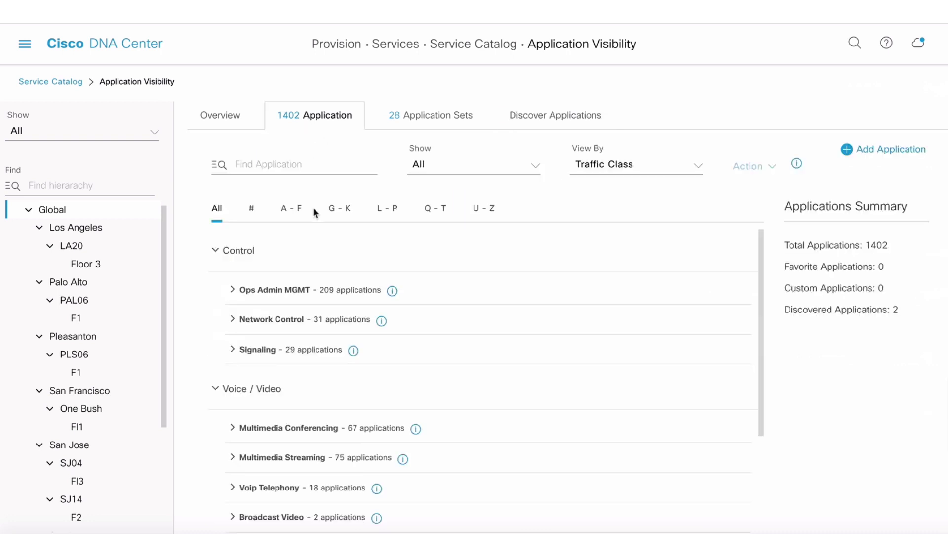
click(240, 116)
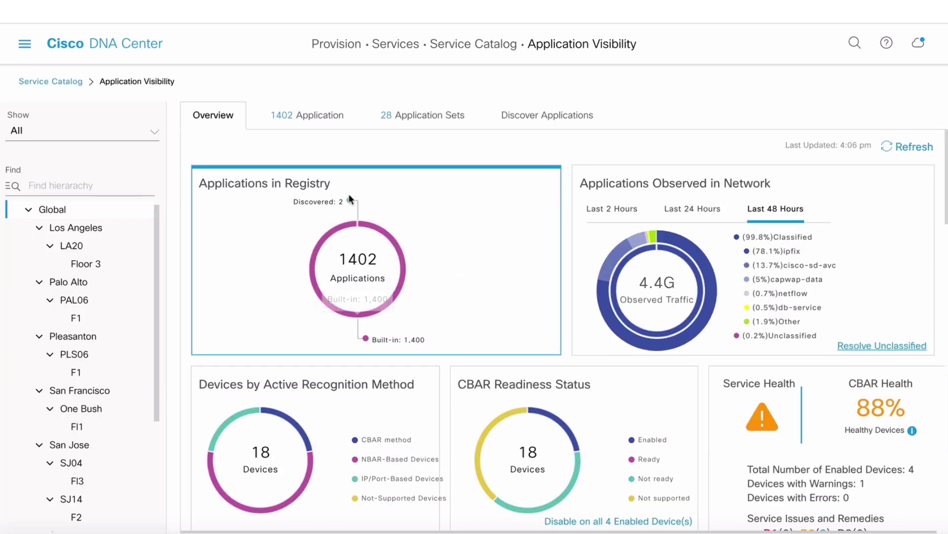
mouse_move(348, 201)
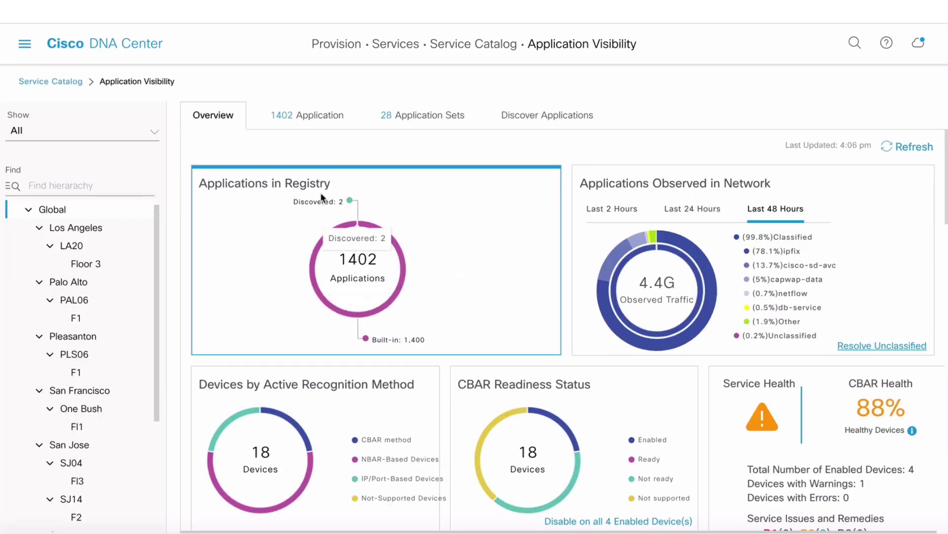
click(359, 214)
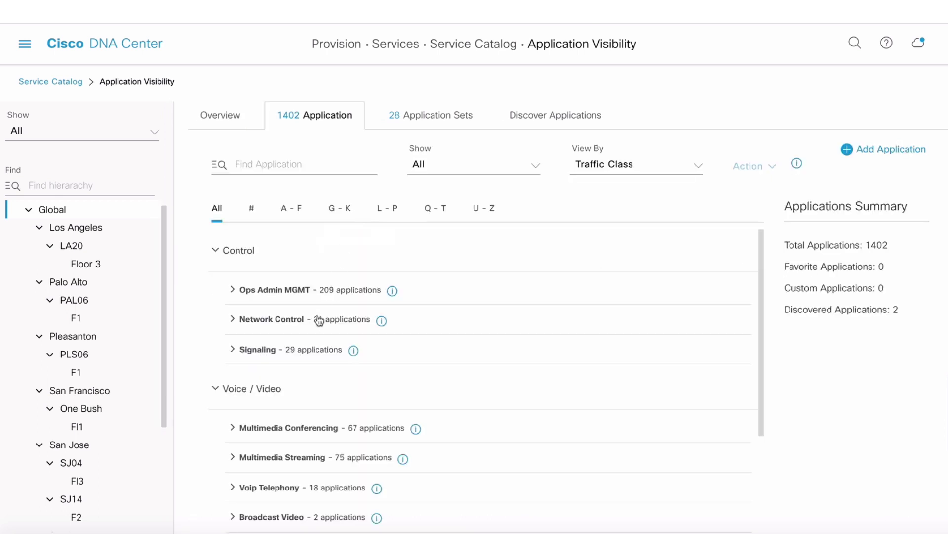
Expand the Bulk Data group under Data in the application list and browse its applications.
scroll(319, 321, down, 1)
scroll(319, 321, down, 1)
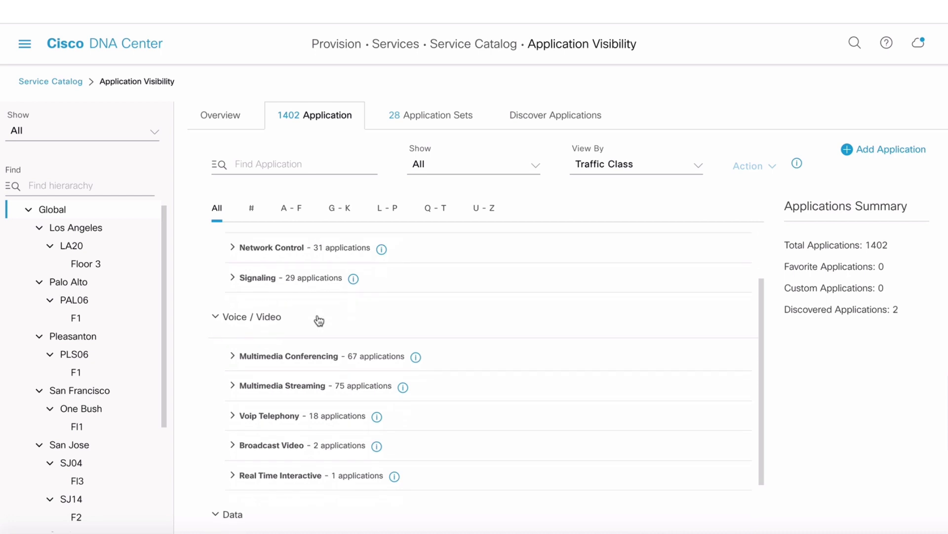
scroll(319, 321, down, 2)
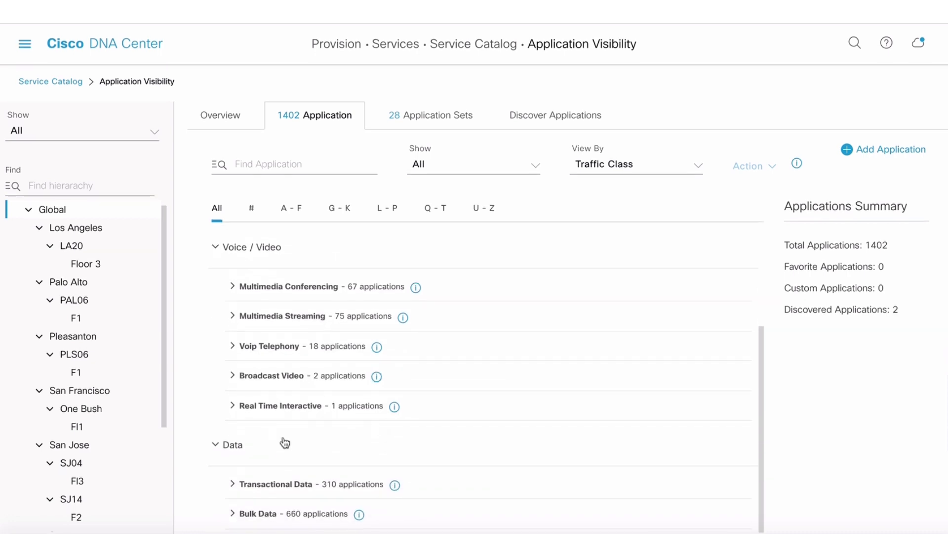
click(234, 515)
scroll(356, 450, down, 6)
scroll(355, 446, down, 20)
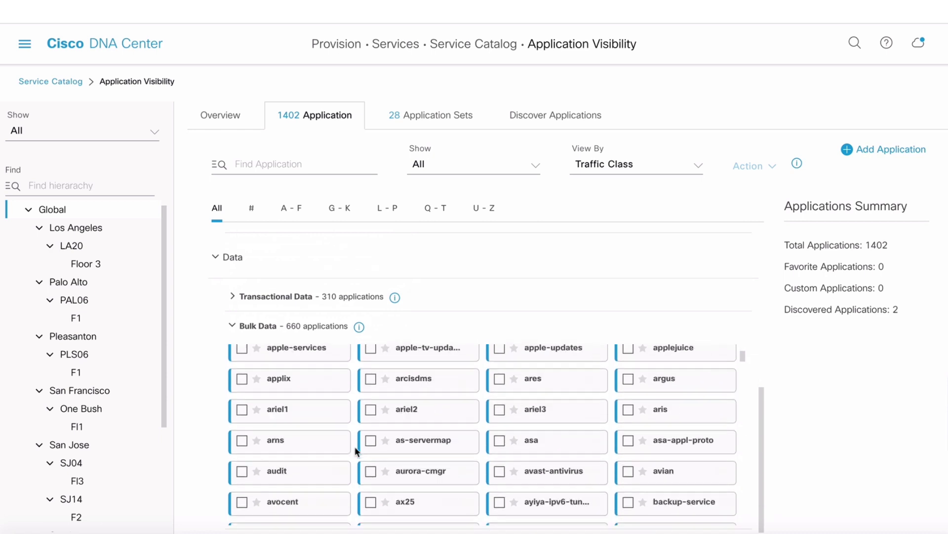
scroll(356, 451, down, 10)
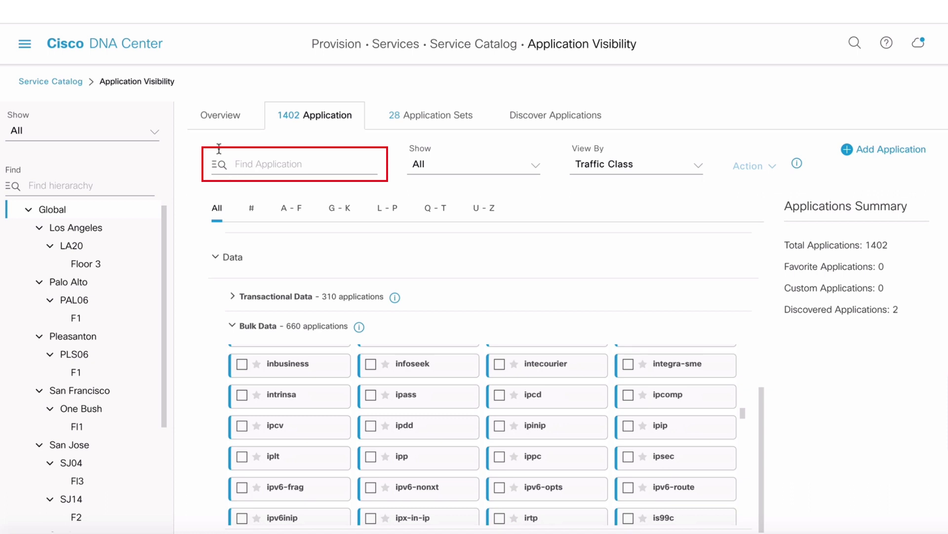
Search the application list for "too" and expand the Bulk Data group to view the matching application.
text(too)
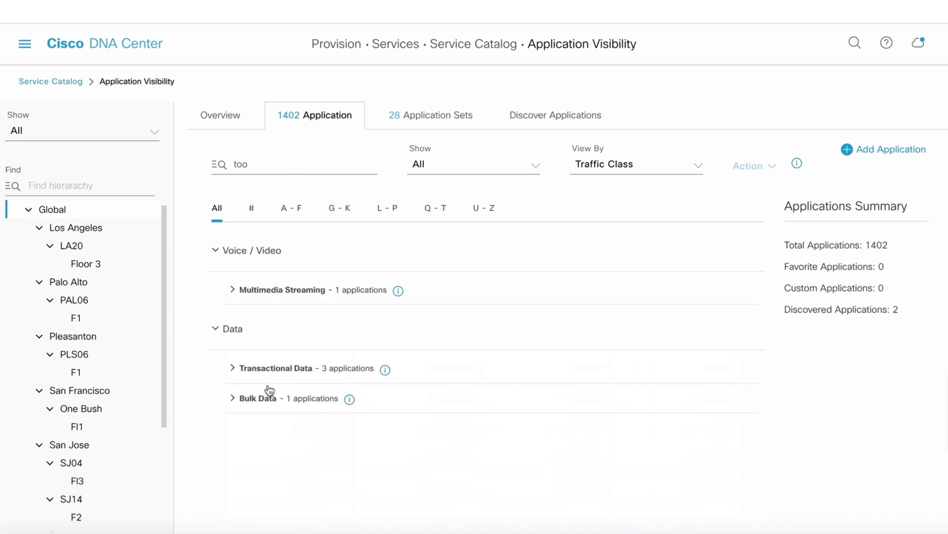
click(233, 398)
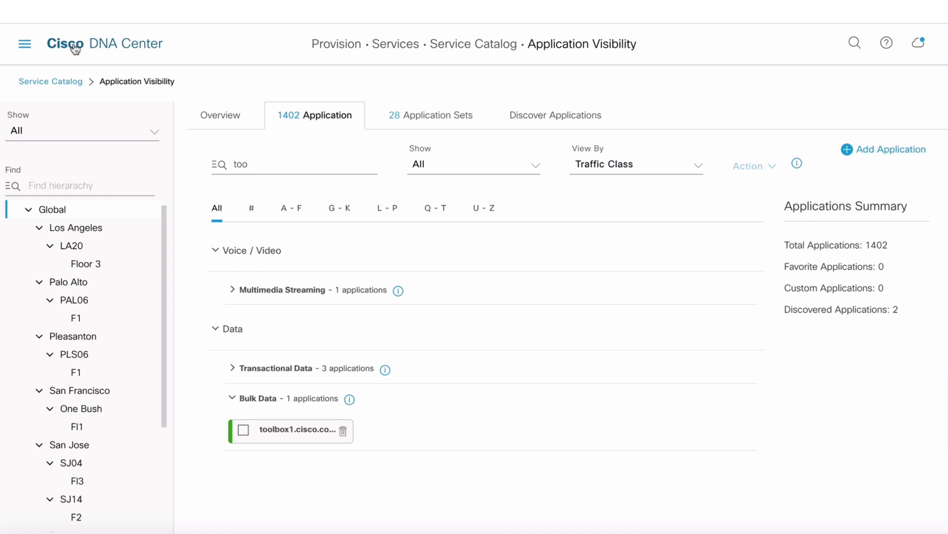
Return to the overview and review the CBAR Health Issues and Remedies and the device readiness table.
click(232, 115)
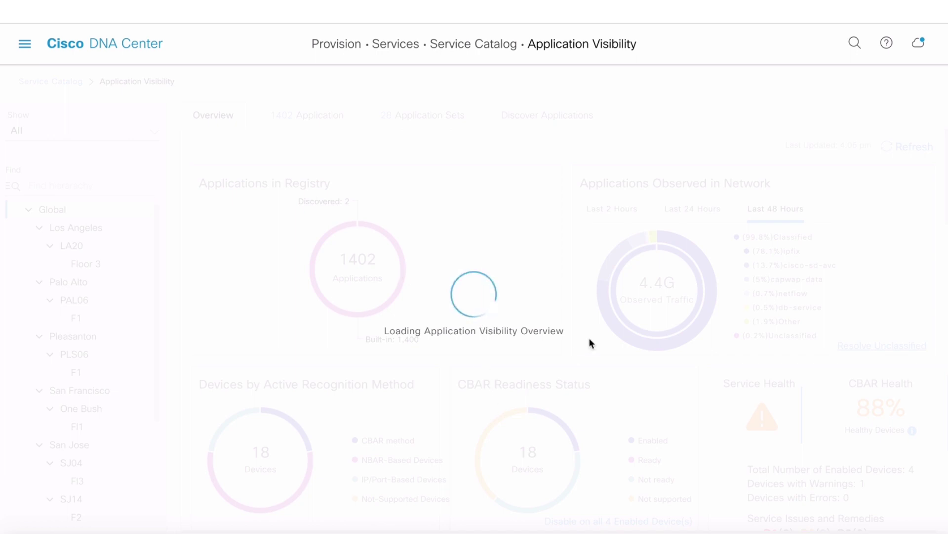
scroll(497, 298, down, 13)
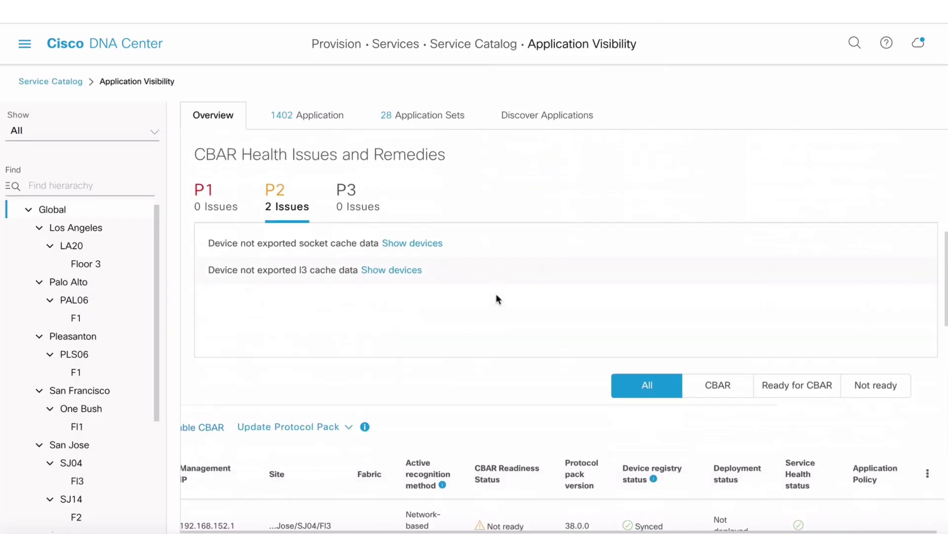
scroll(496, 295, down, 3)
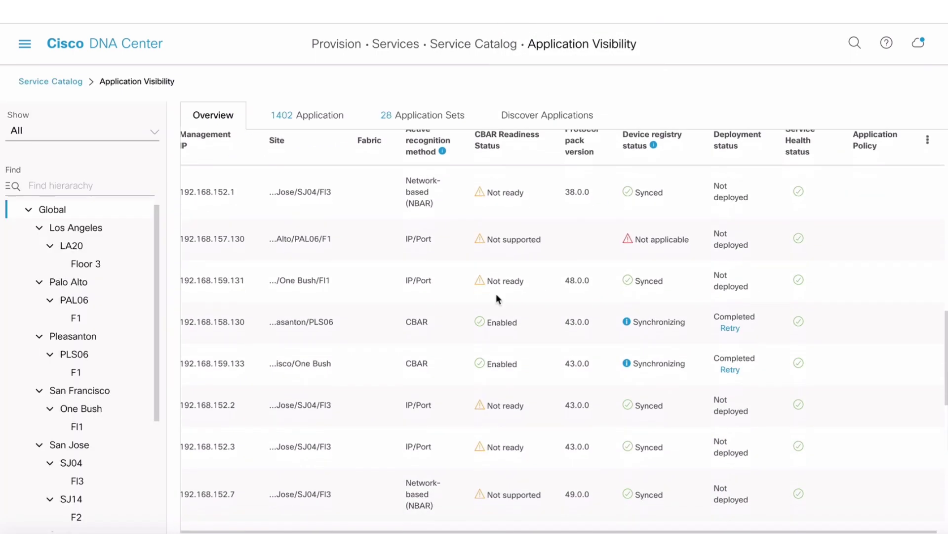
scroll(496, 293, down, 2)
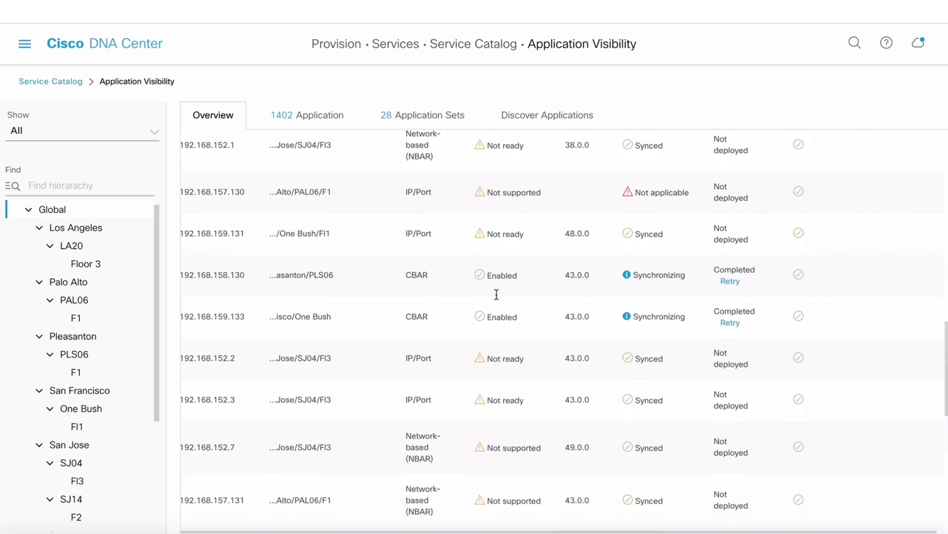
scroll(496, 295, up, 15)
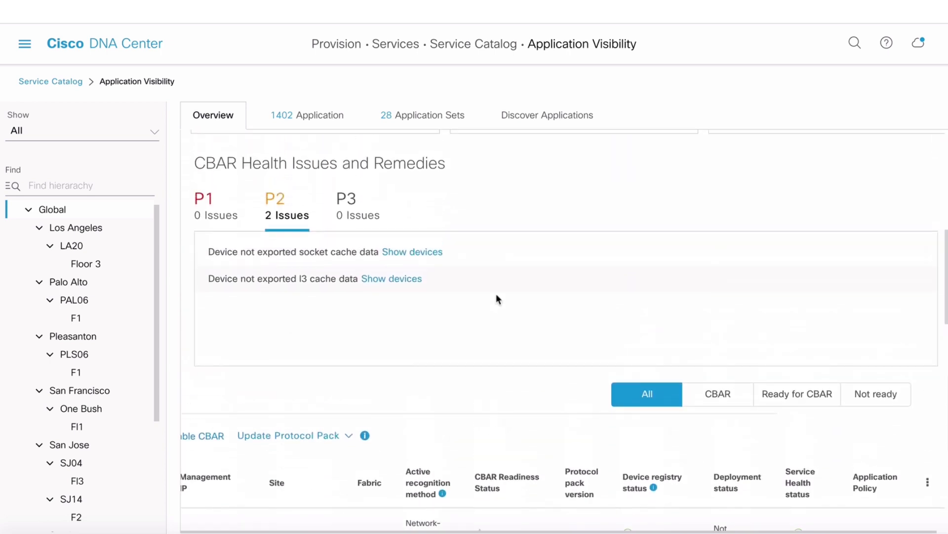
Try out the protocol pack update for selected devices and for all devices, declining each confirmation, and review the device readiness table.
click(321, 435)
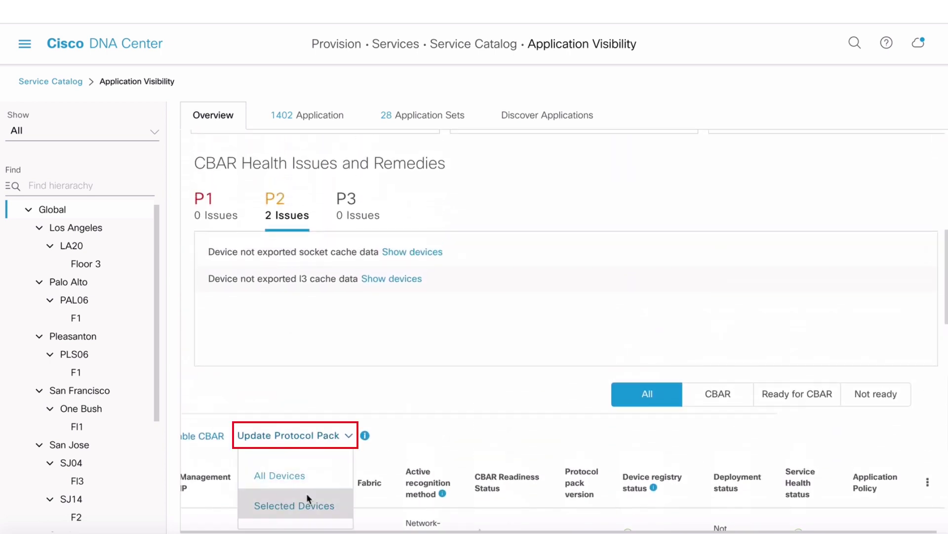
scroll(306, 493, down, 2)
mouse_move(298, 366)
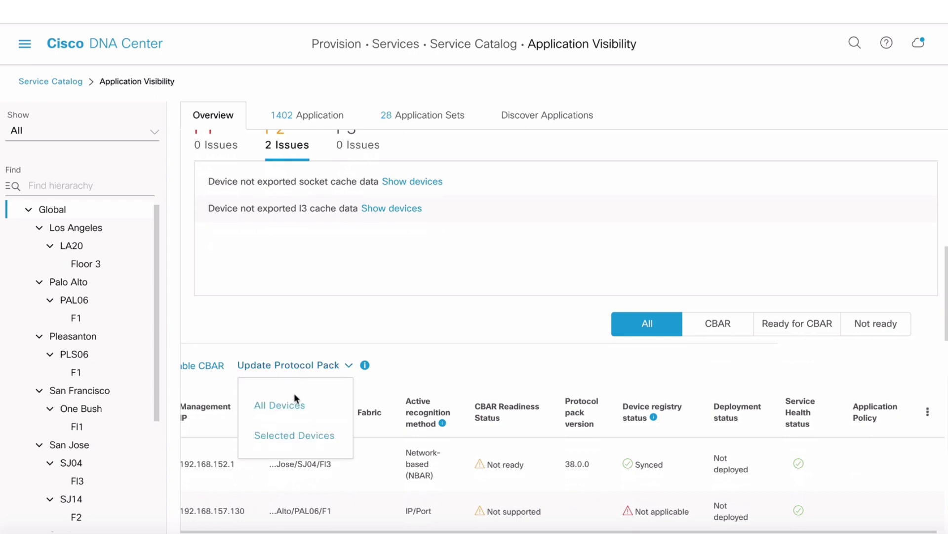
click(295, 436)
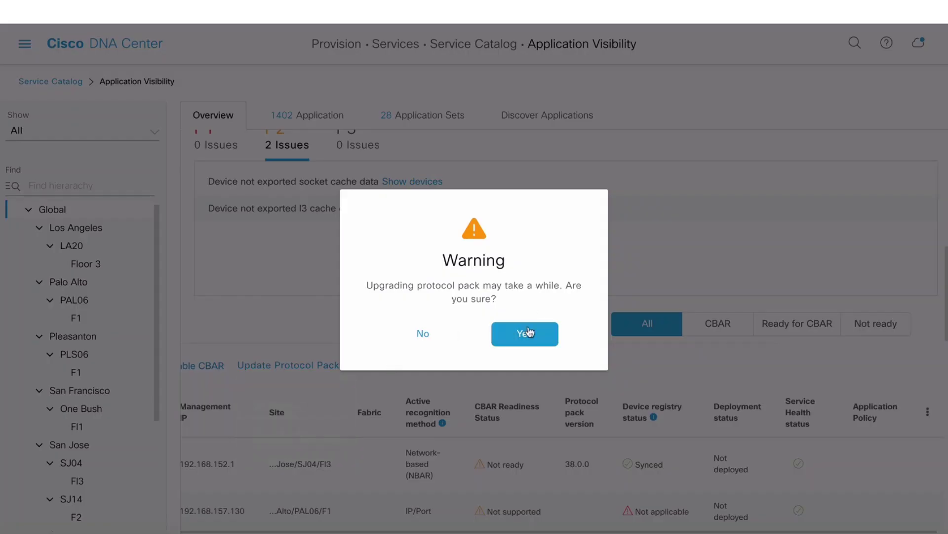
click(423, 334)
mouse_move(300, 364)
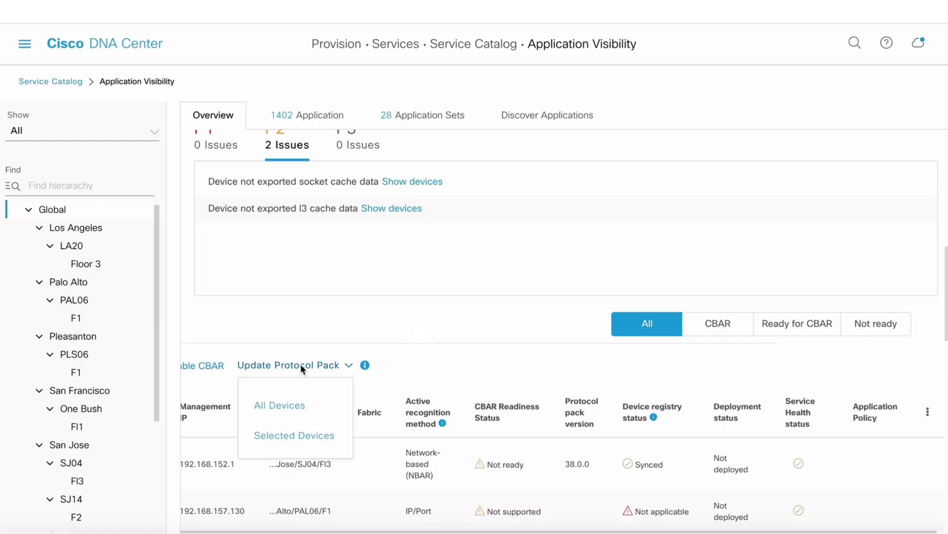
click(308, 398)
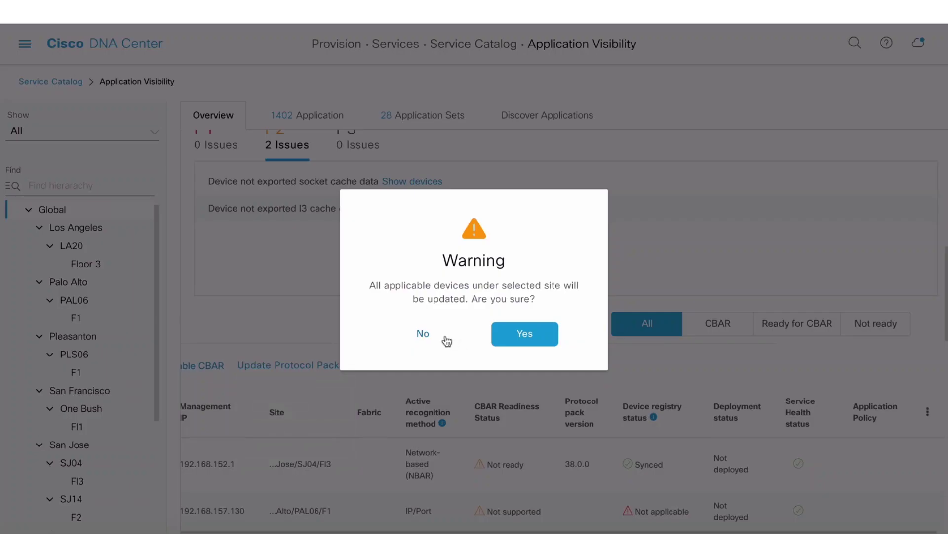
click(422, 333)
scroll(411, 391, down, 5)
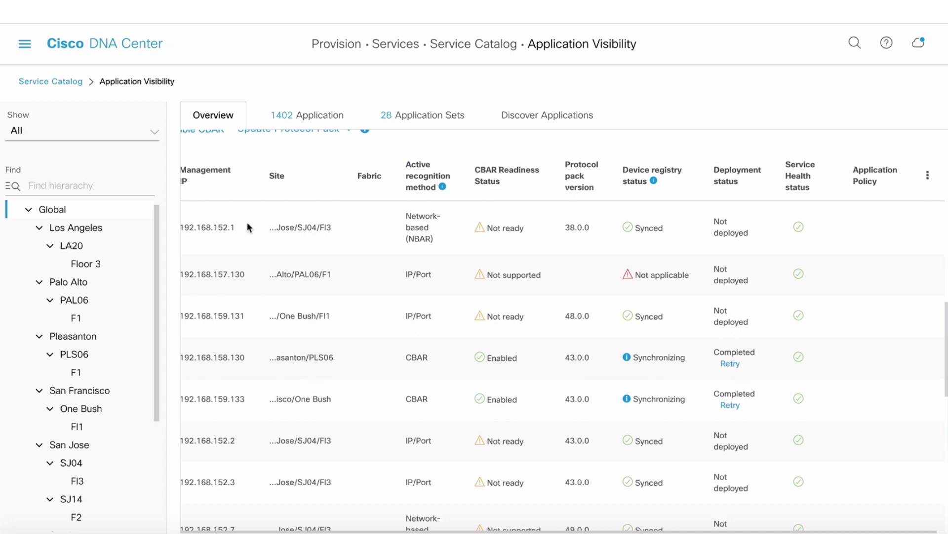
scroll(291, 277, up, 8)
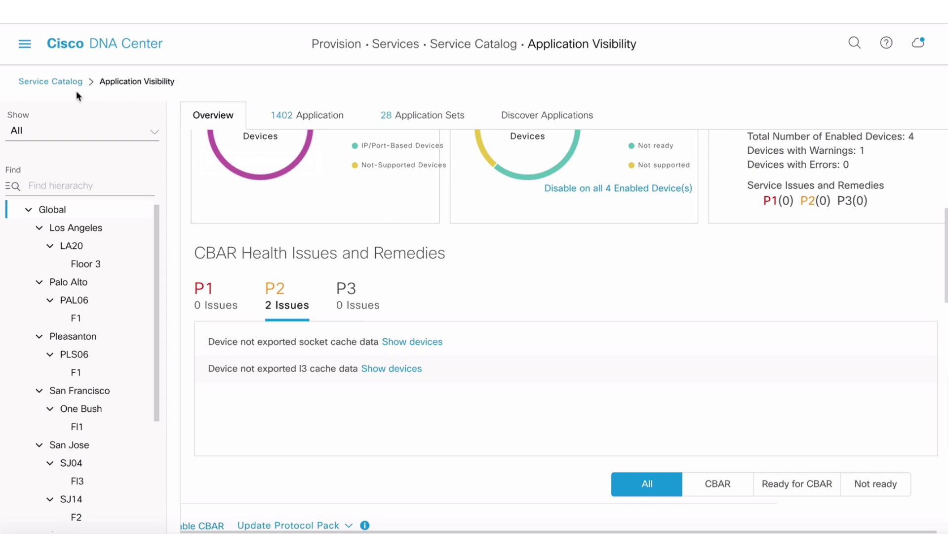
Return to the home page and open the Application policy page.
click(109, 43)
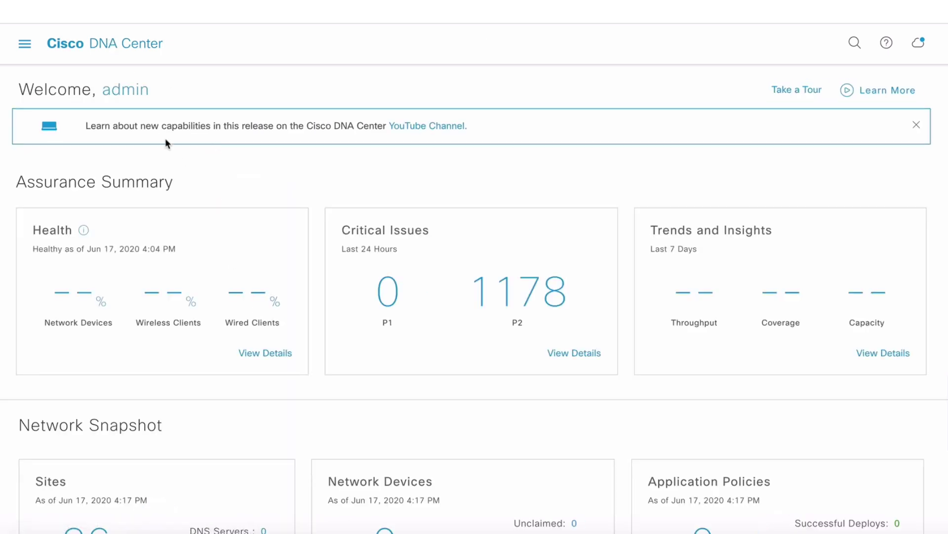
click(25, 43)
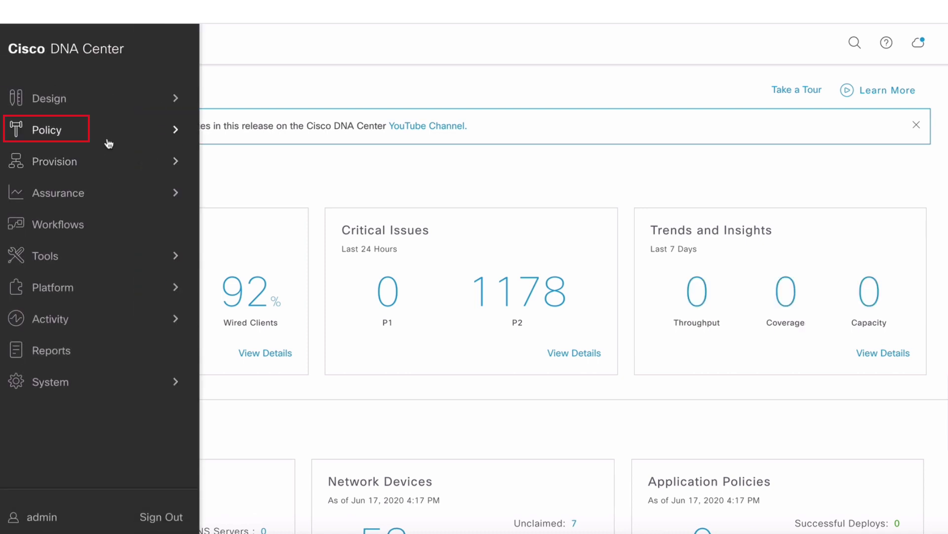
mouse_move(104, 137)
click(227, 154)
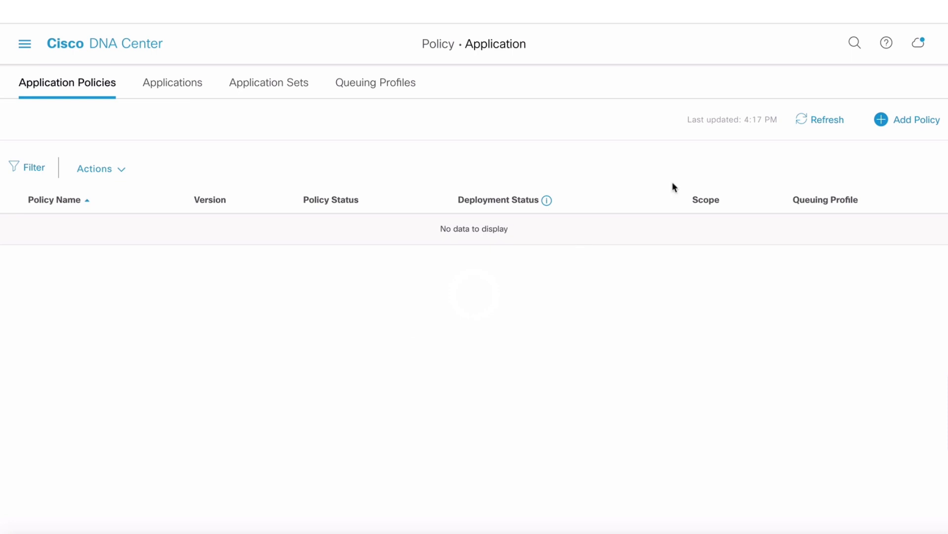
Add a new application policy and name it demo.
click(882, 119)
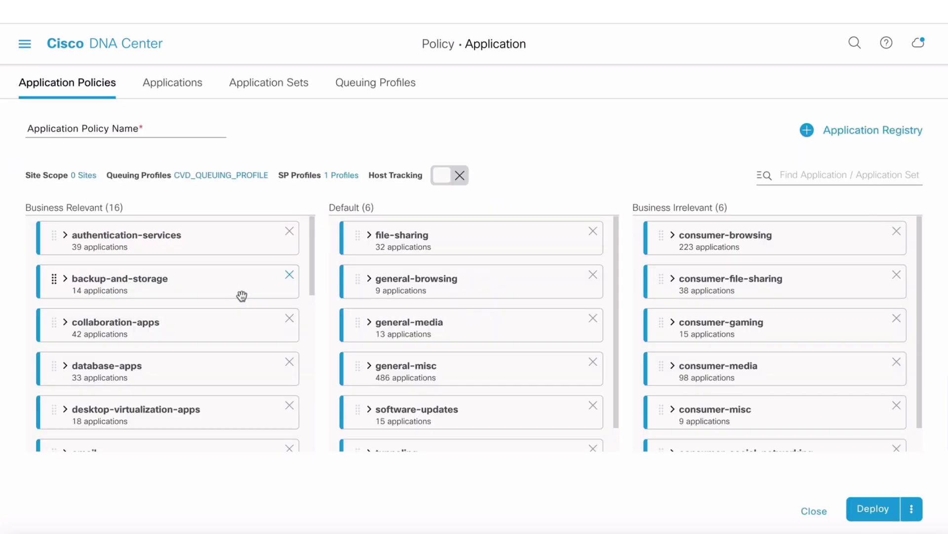
click(101, 126)
text(d)
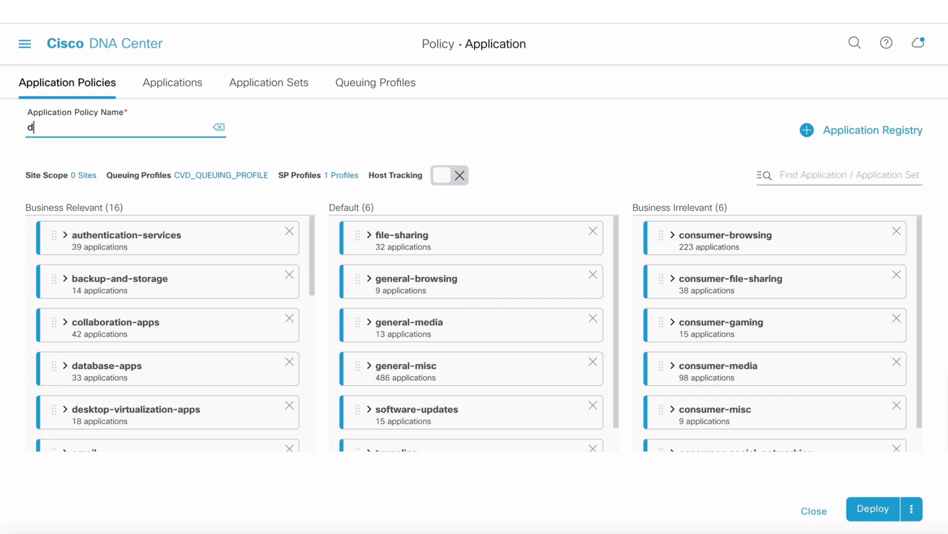
text(emo)
Edit the demo policy's site scope to include Global with all its sites, and save it.
click(83, 175)
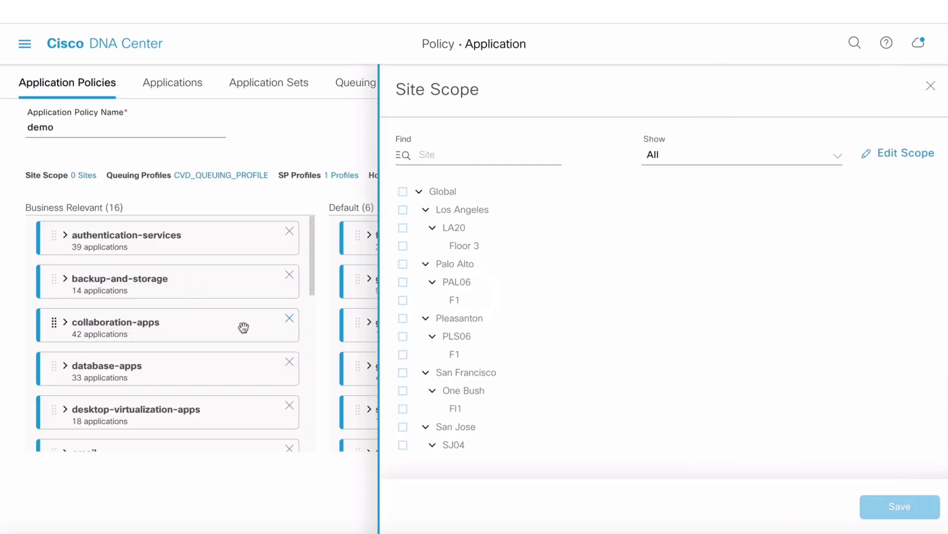
click(907, 154)
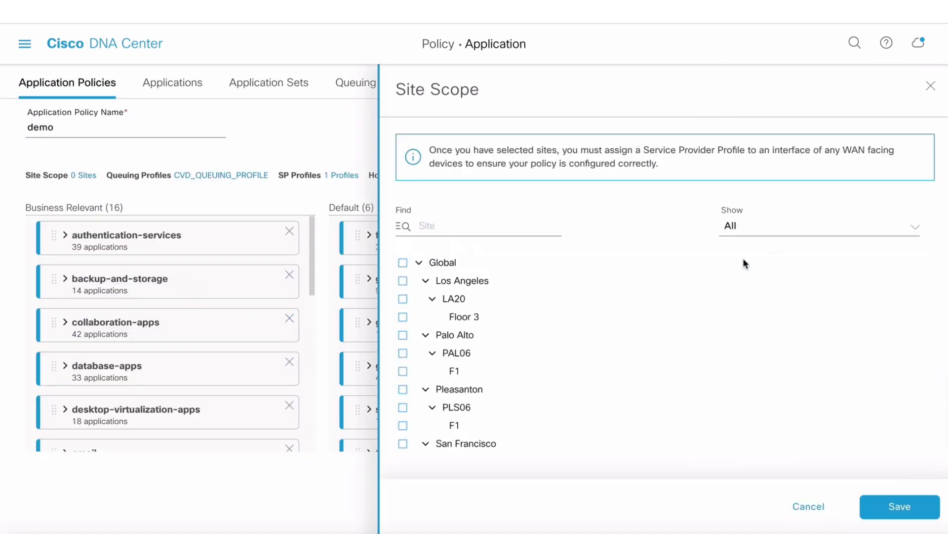
click(402, 262)
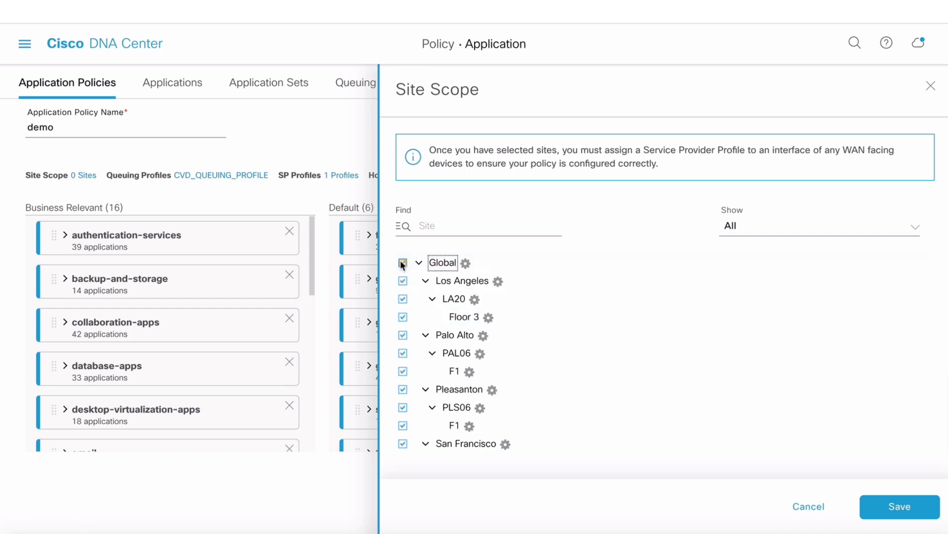
click(888, 515)
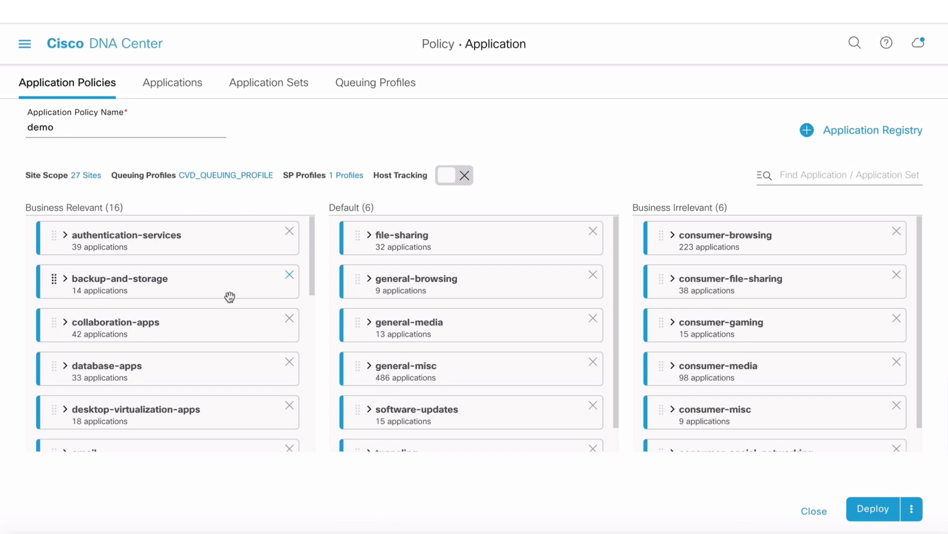
Browse the Business Relevant application sets and expand local-services to examine its applications.
scroll(190, 359, down, 5)
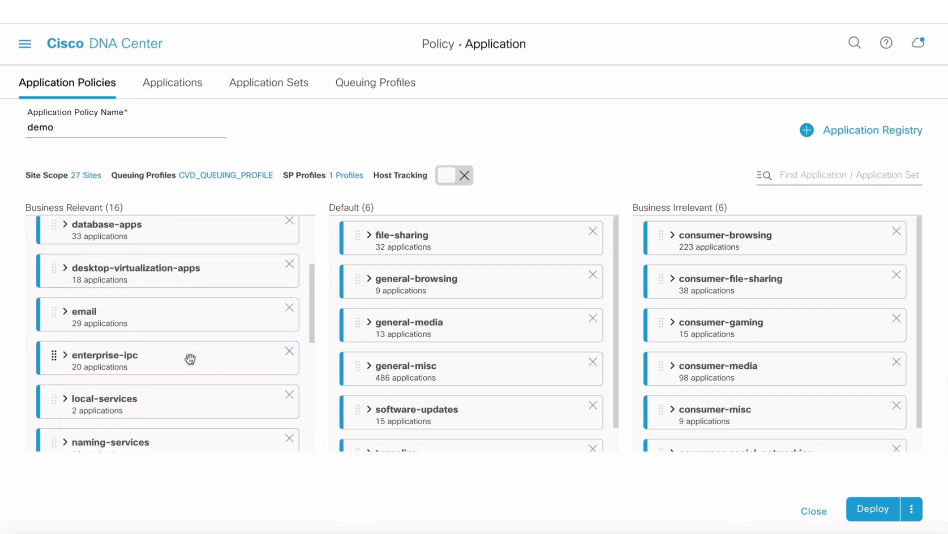
scroll(191, 359, down, 5)
scroll(190, 359, up, 1)
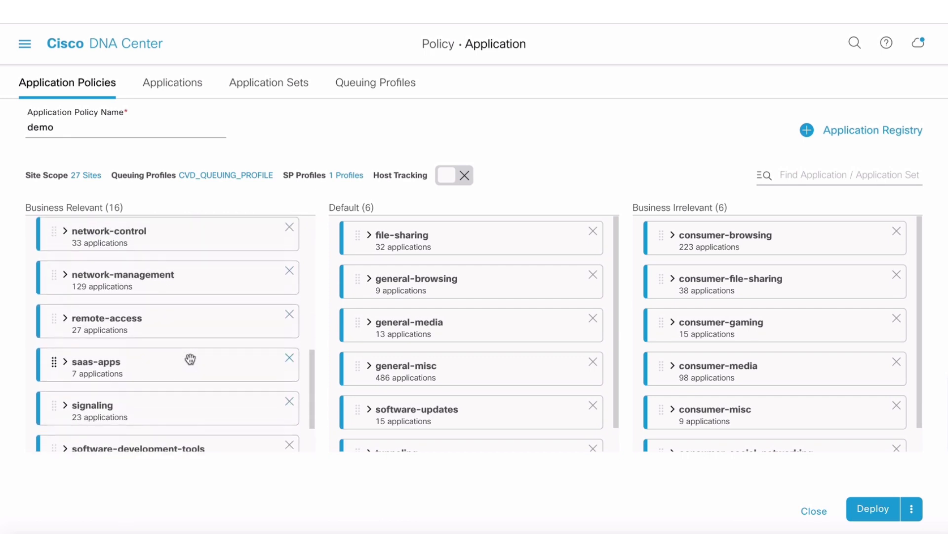
scroll(190, 359, down, 2)
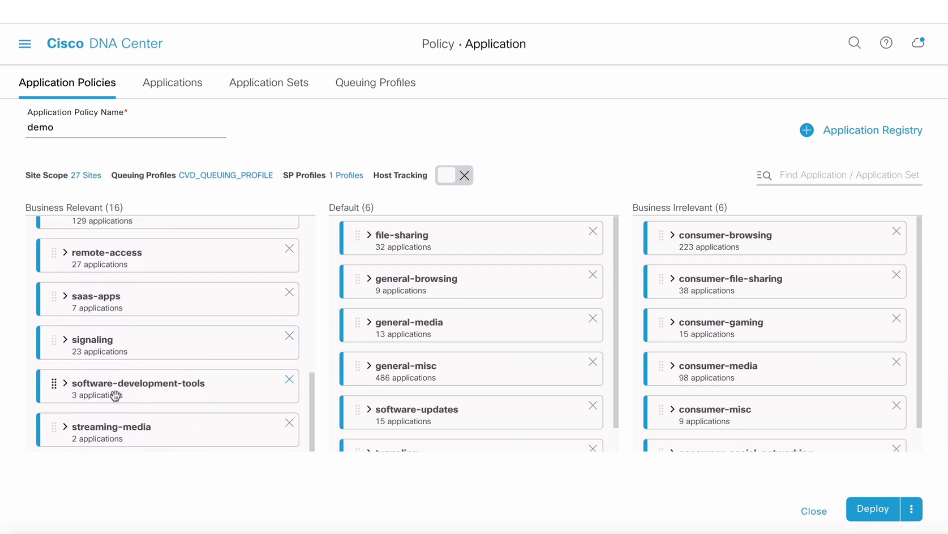
scroll(115, 394, up, 6)
scroll(113, 400, up, 1)
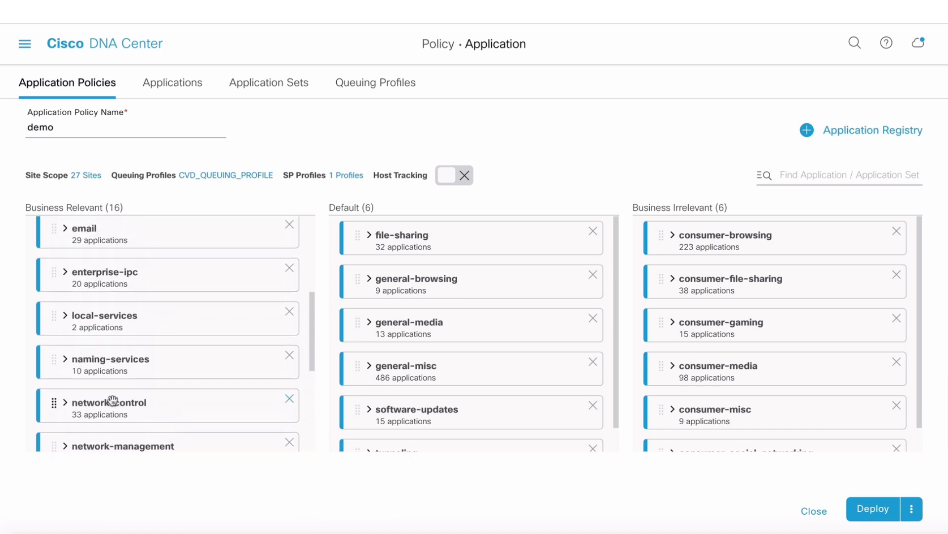
click(65, 321)
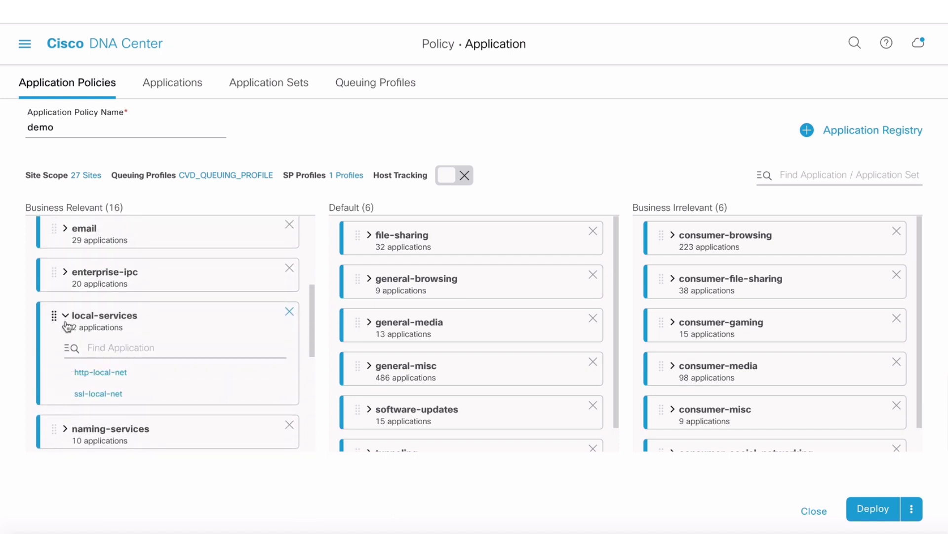
scroll(68, 321, up, 5)
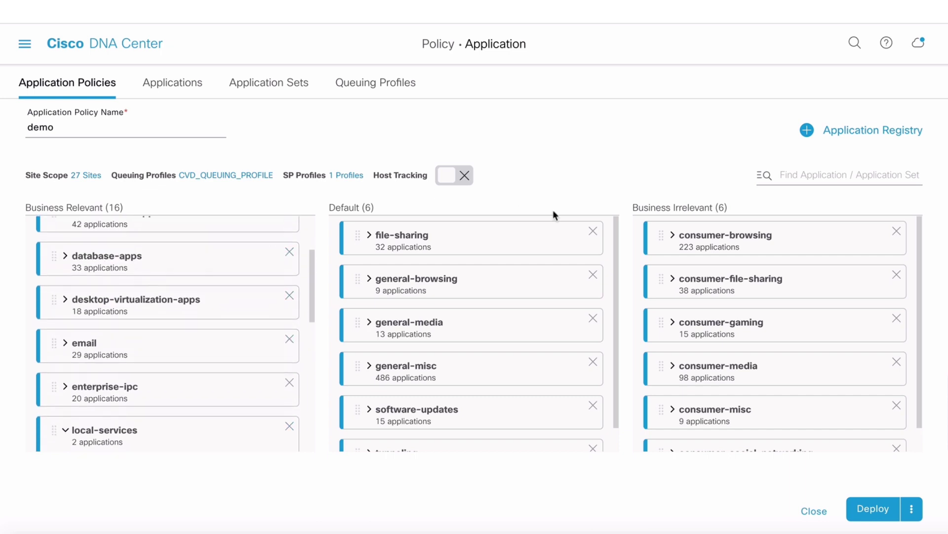
Search the policy's applications for "tool" and expand the general-media set to view the matching application.
click(787, 174)
text(tool)
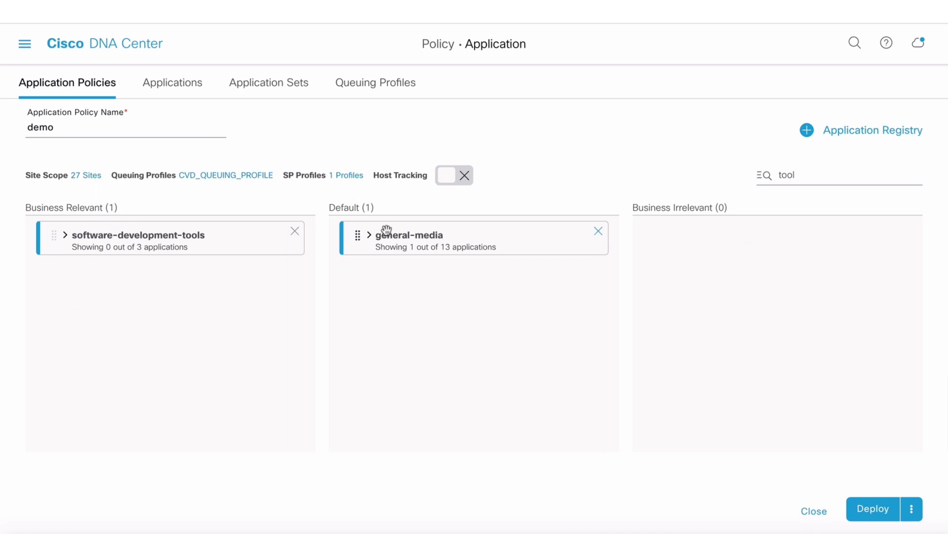
click(369, 243)
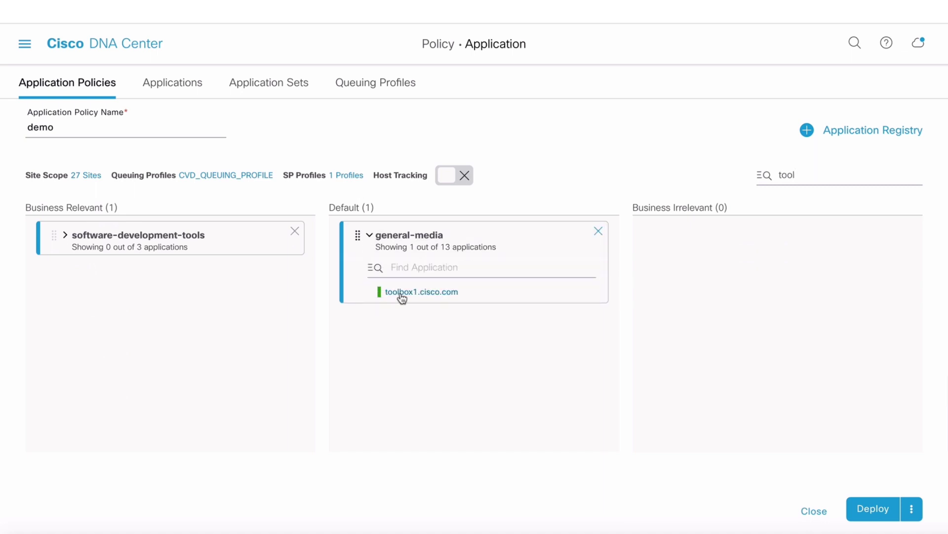
Move the general-media application set from Default to Business Relevant.
click(420, 246)
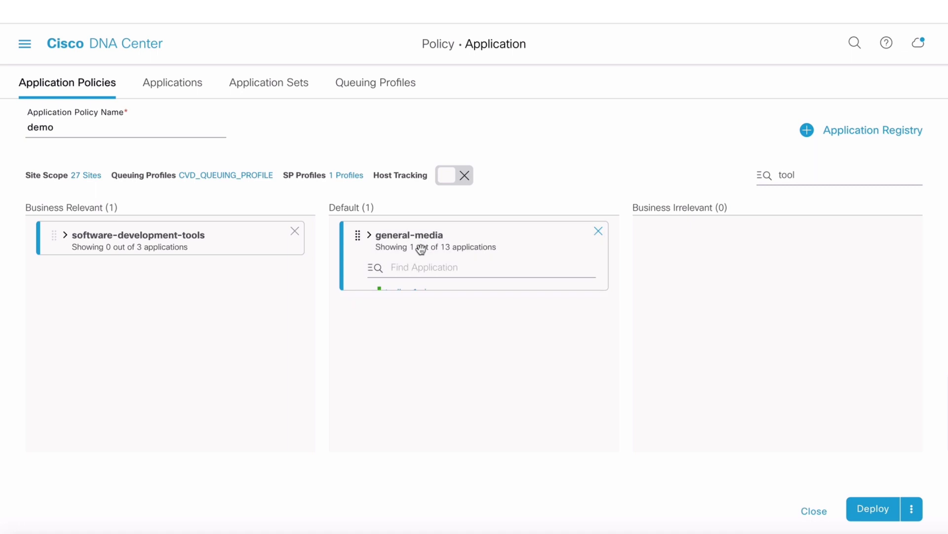
click(370, 245)
drag(417, 248, 129, 246)
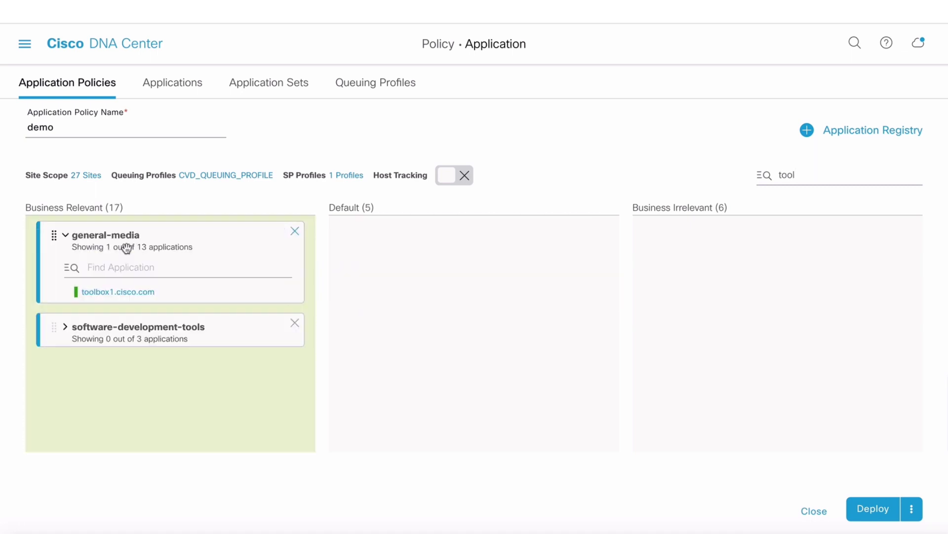